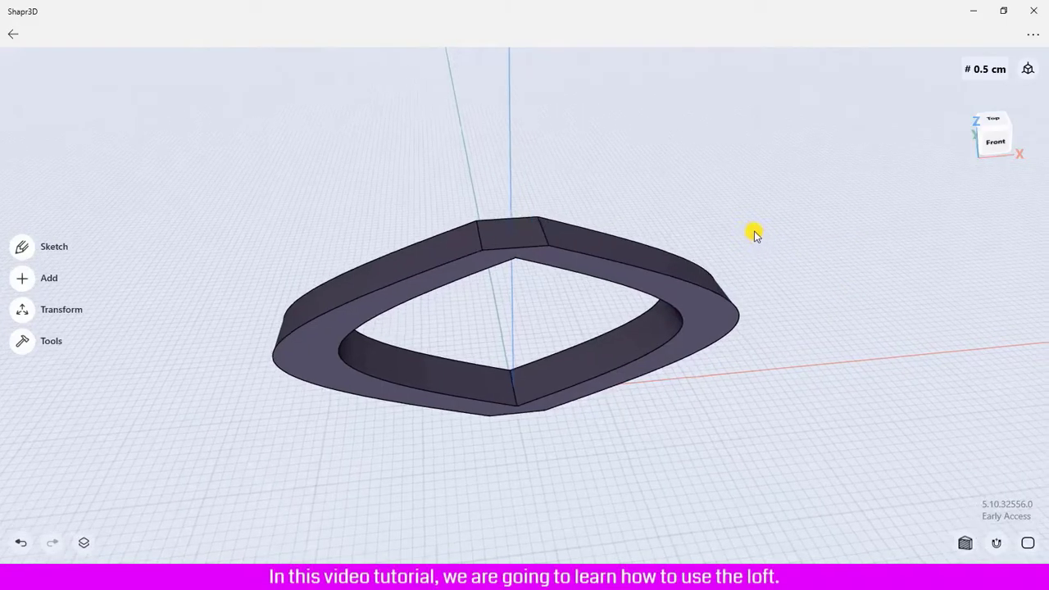
Step: Sketch a 3 × 3 cm centre rectangle on the ground plane, centred at the origin
mouse_move(764, 351)
right_down()
mouse_move(709, 290)
mouse_move(657, 290)
mouse_move(650, 312)
mouse_move(729, 336)
mouse_move(756, 330)
mouse_move(761, 344)
mouse_move(780, 339)
right_up()
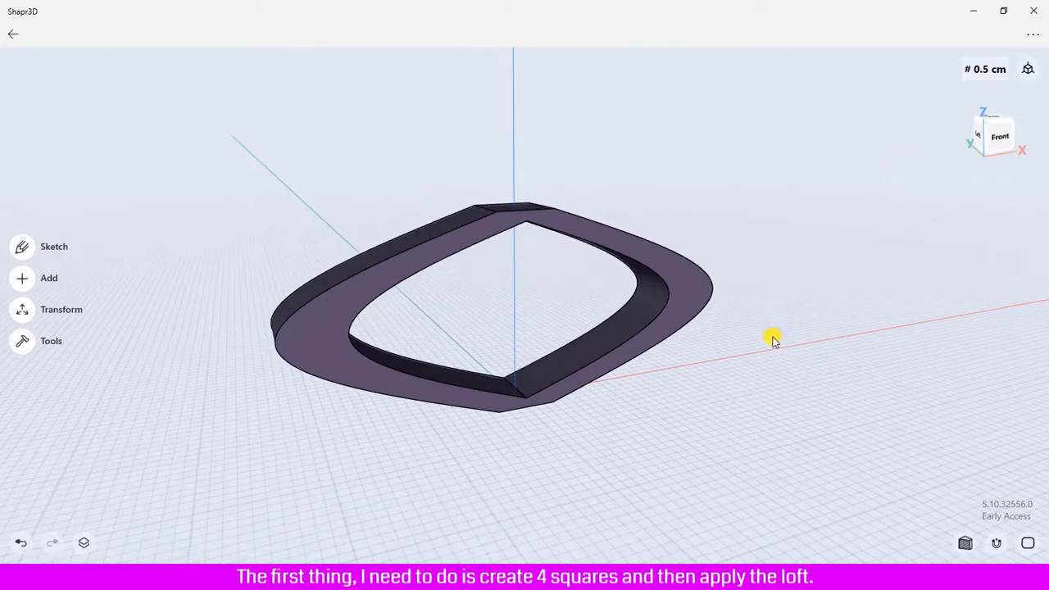
right_drag(773, 339, 764, 339)
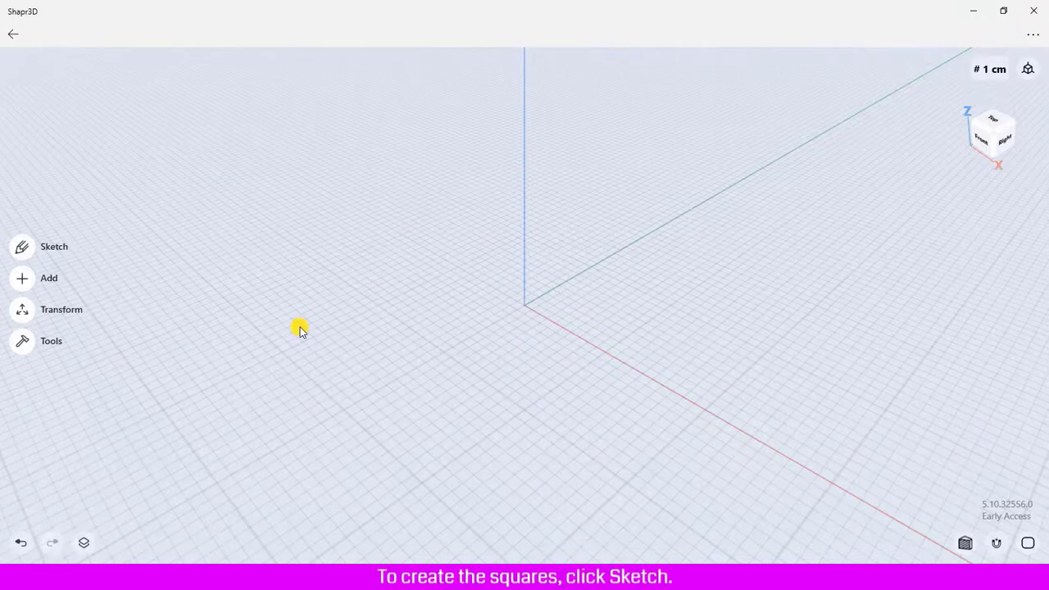
click(23, 250)
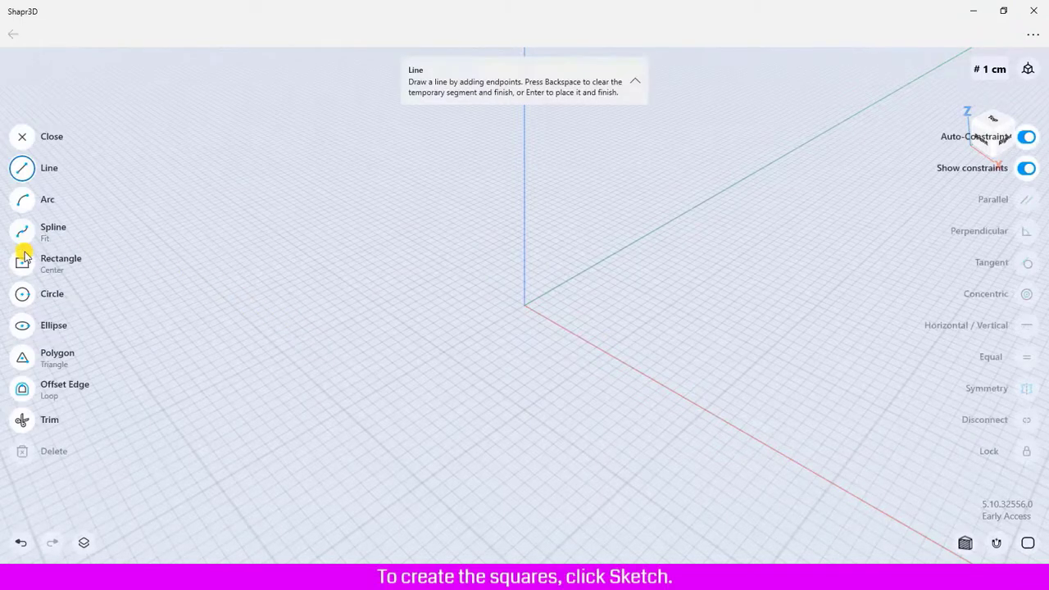
click(23, 264)
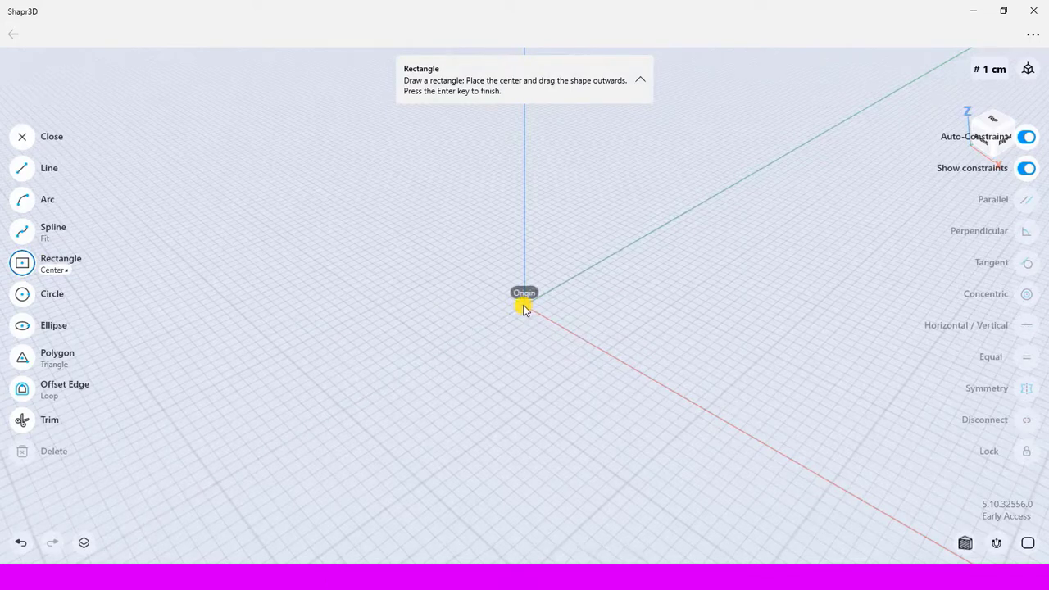
click(524, 307)
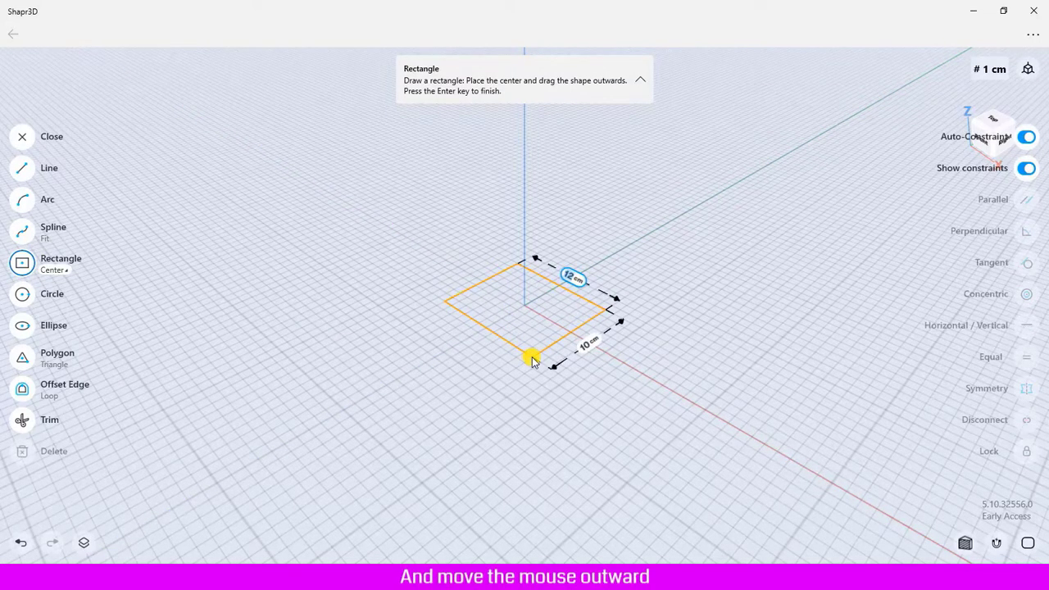
text(3)
key(Tab)
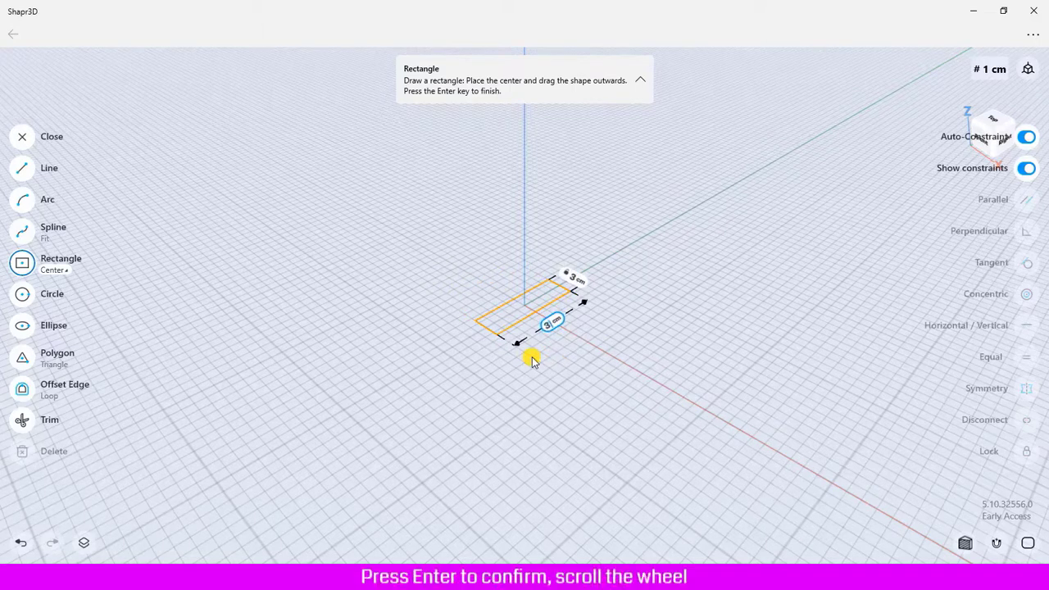
text(3)
key(Return)
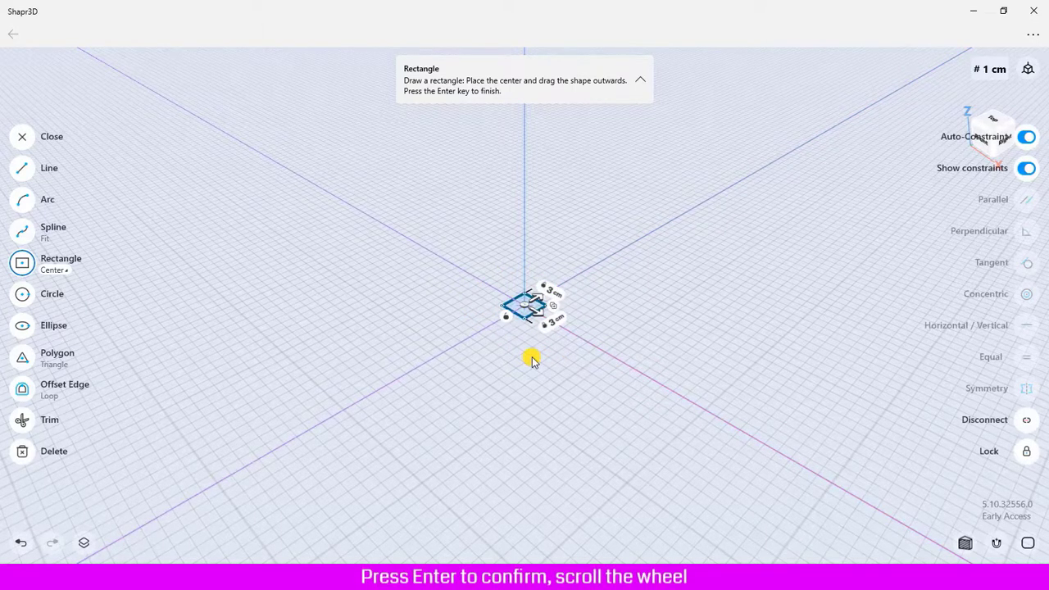
scroll(531, 360, up, 5)
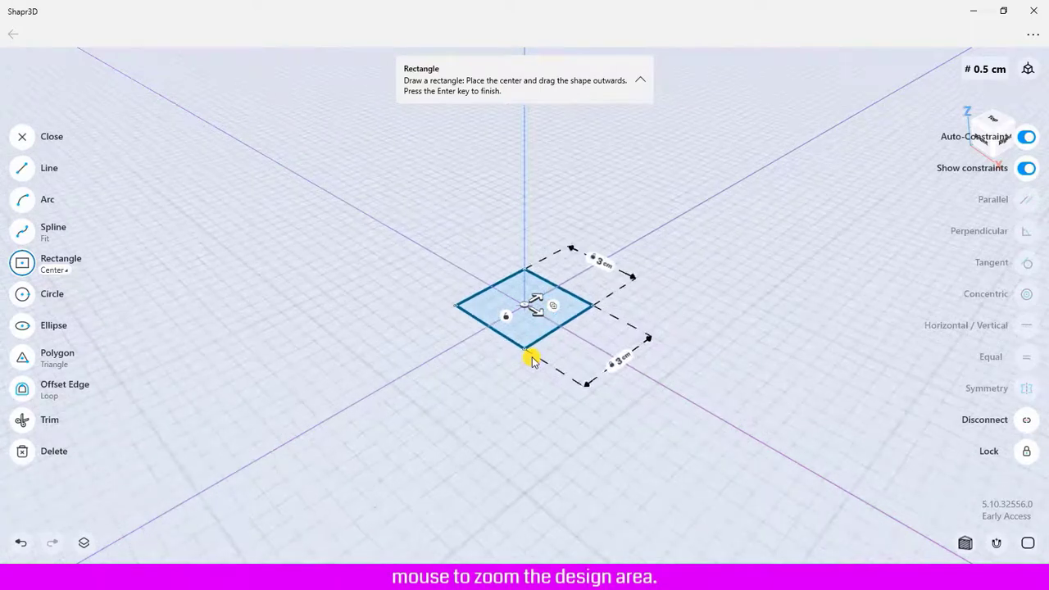
Step: Copy Sketch plane 01 straight up 10 cm along Z, creating Sketch plane 01 (1)
click(25, 138)
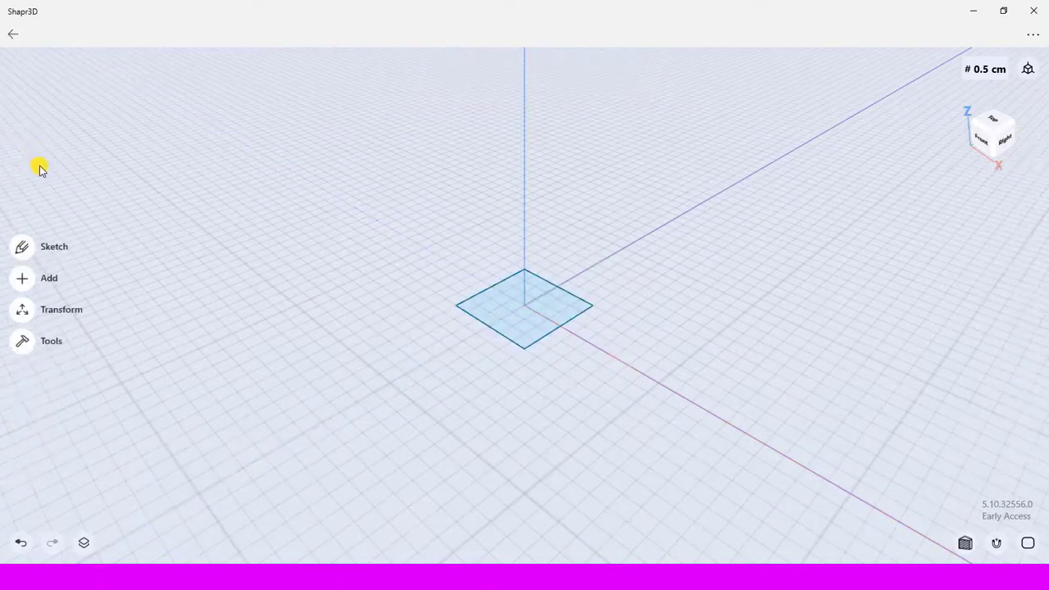
click(86, 543)
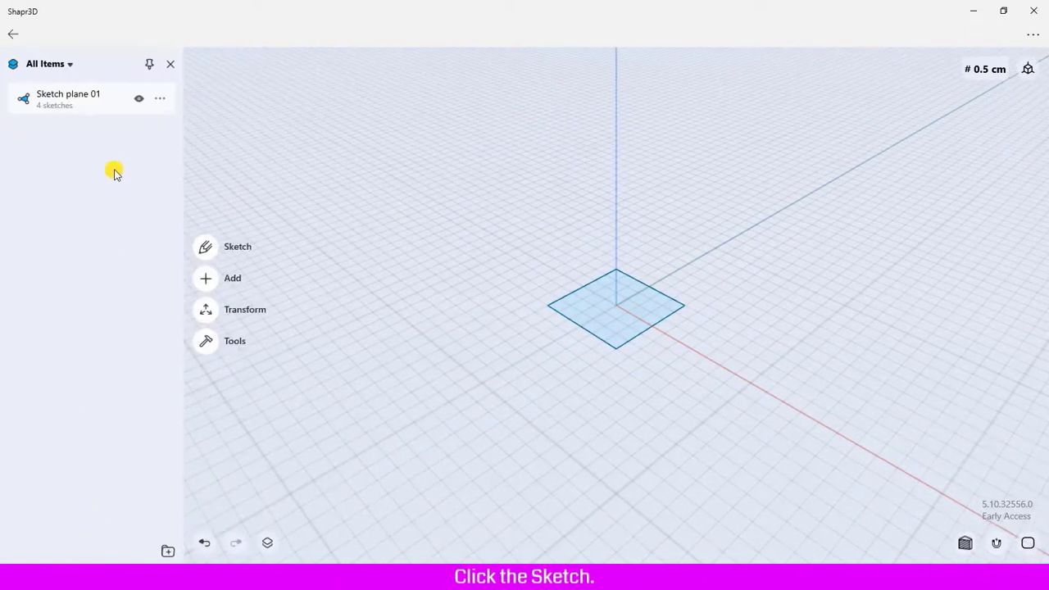
click(84, 104)
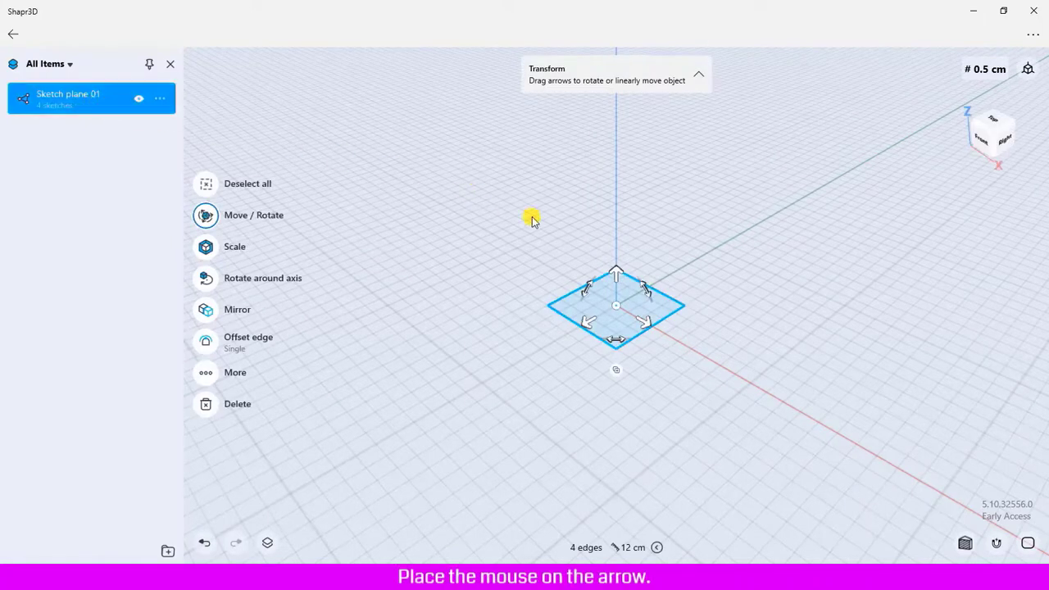
click(619, 275)
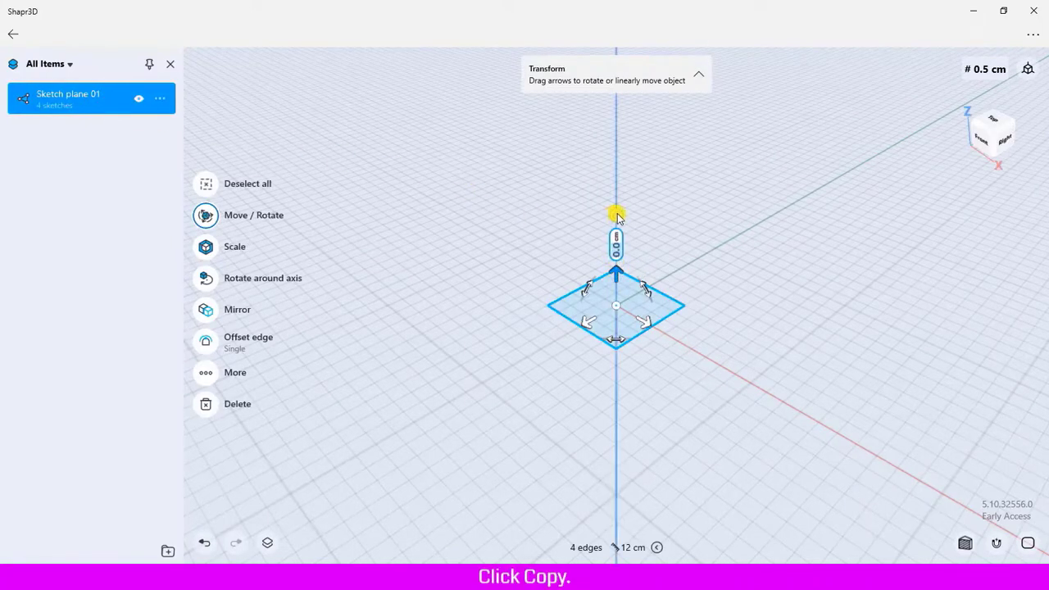
click(617, 217)
click(617, 243)
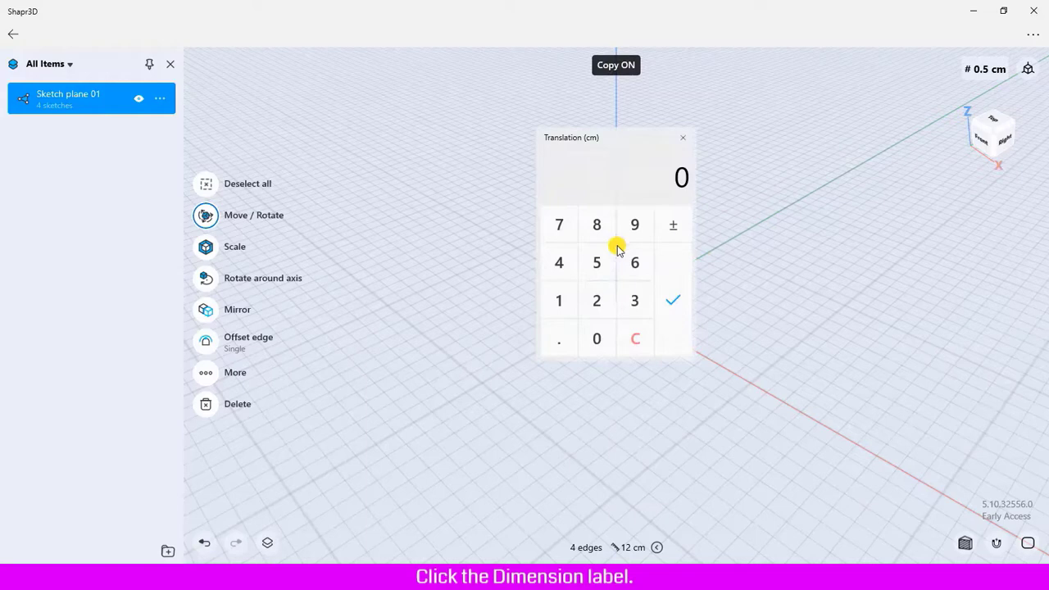
click(559, 302)
click(596, 337)
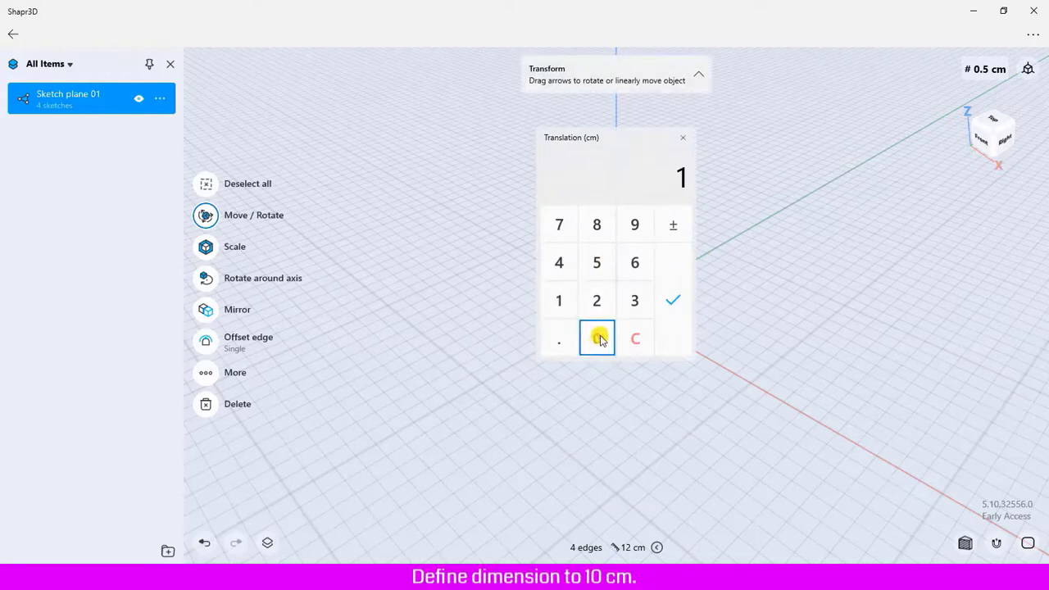
click(672, 301)
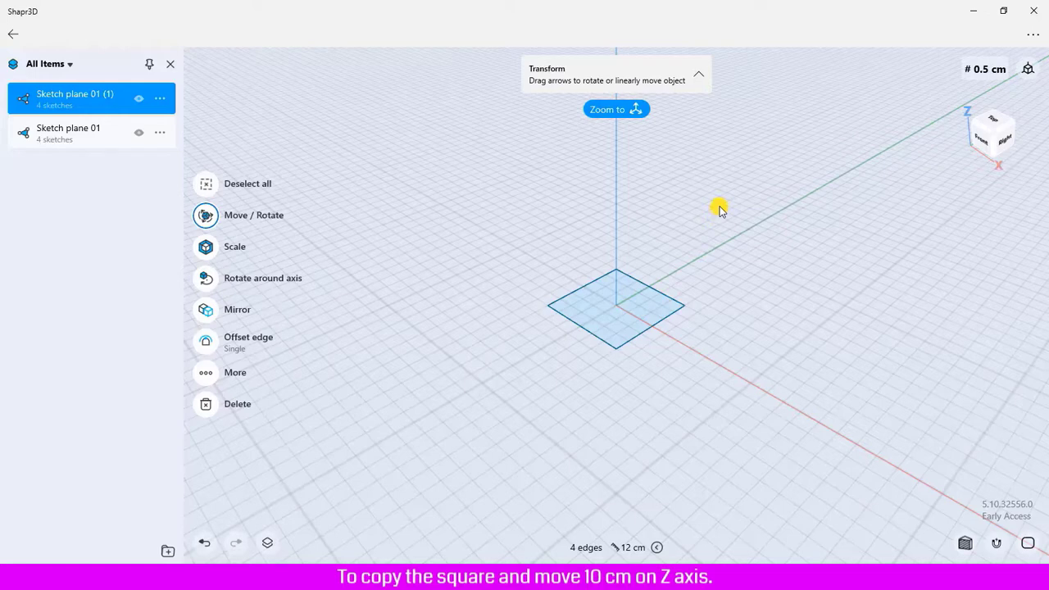
Step: Copy the raised square 10 cm along the X axis to make a third square
right_drag(718, 208, 714, 361)
scroll(714, 359, down, 3)
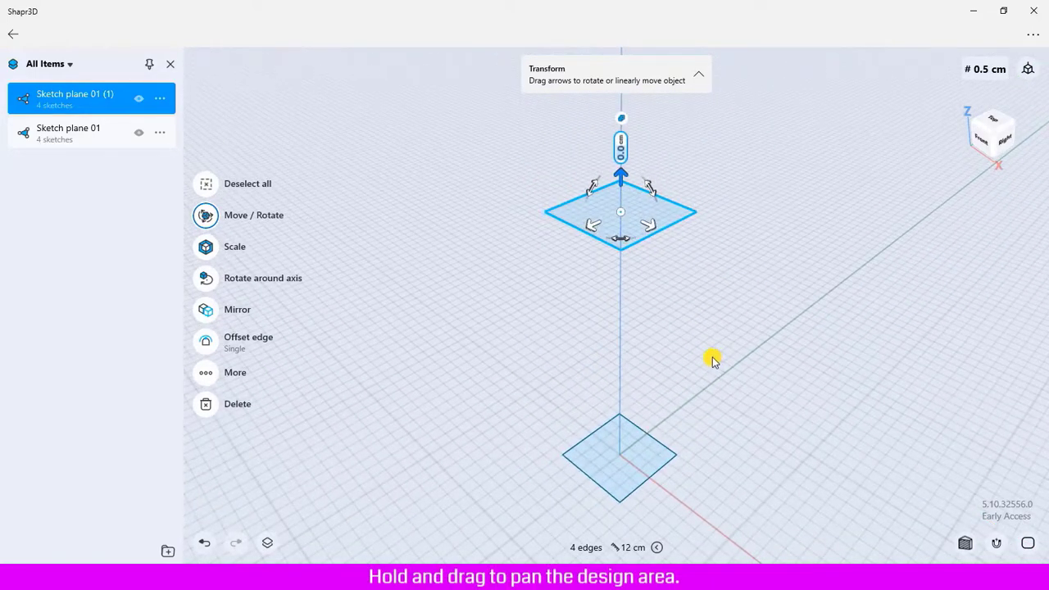
click(653, 233)
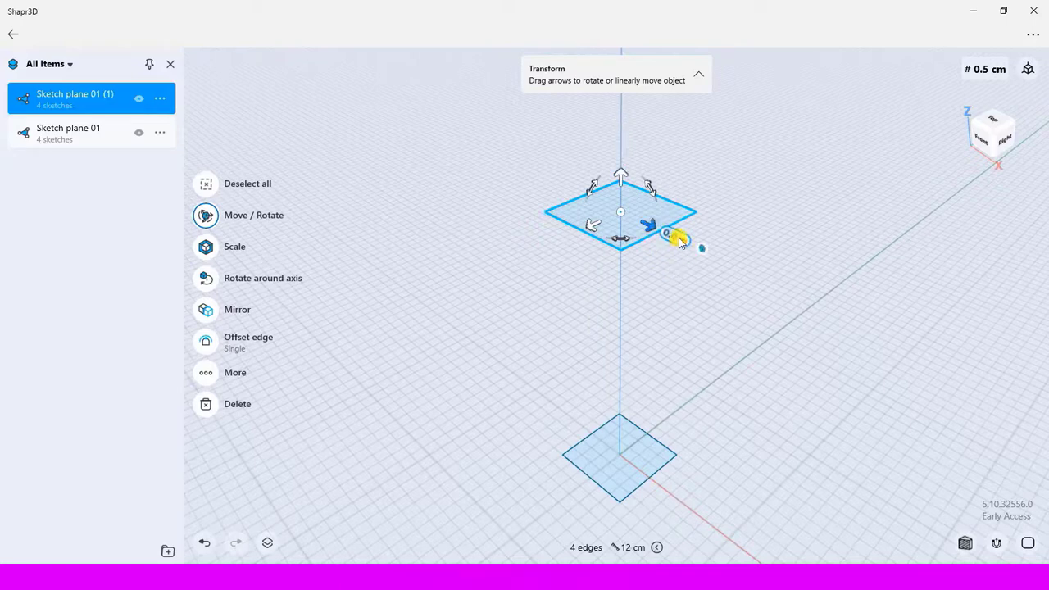
click(679, 241)
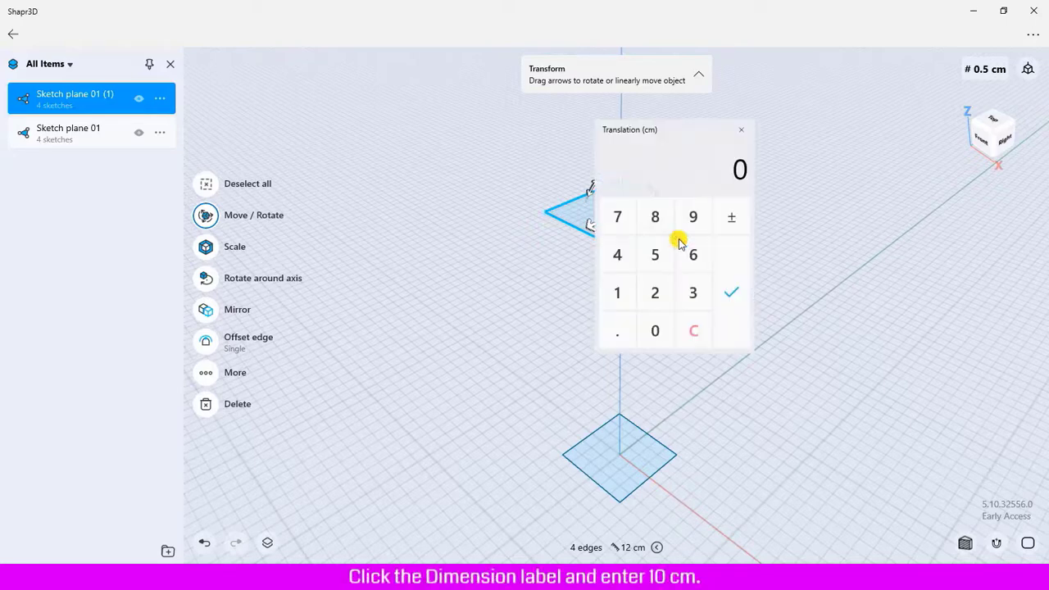
click(616, 290)
click(660, 328)
click(731, 291)
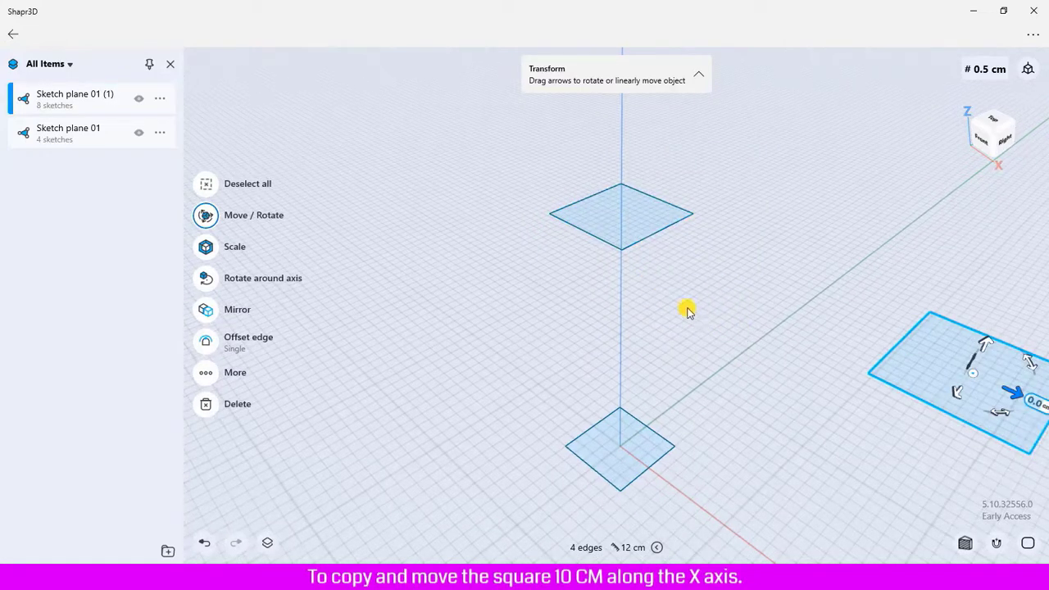
Step: With Copy turned off, move the sideways square vertically by -5 cm
click(170, 64)
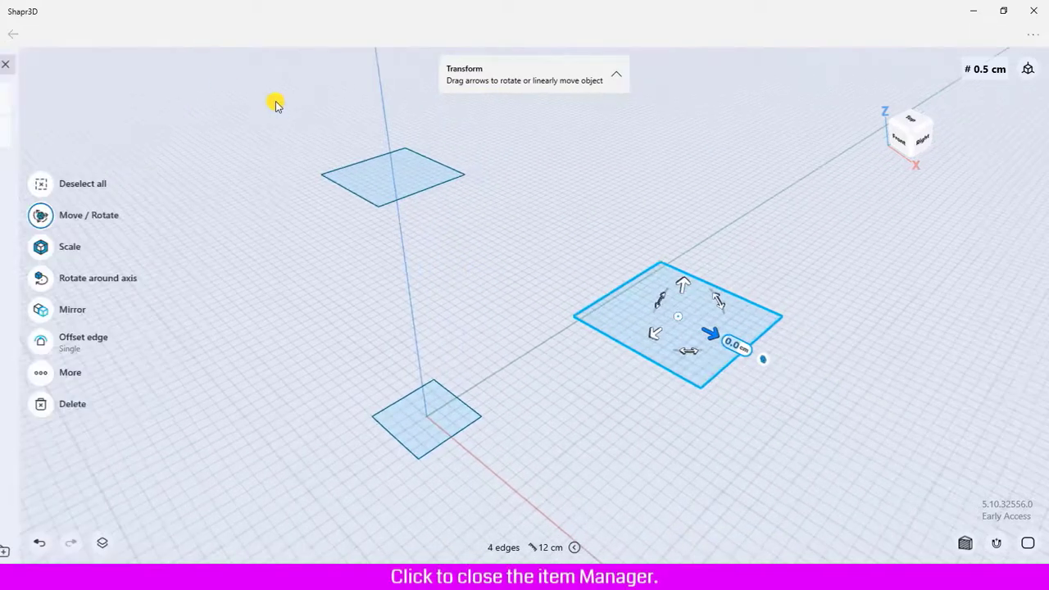
click(752, 363)
click(678, 281)
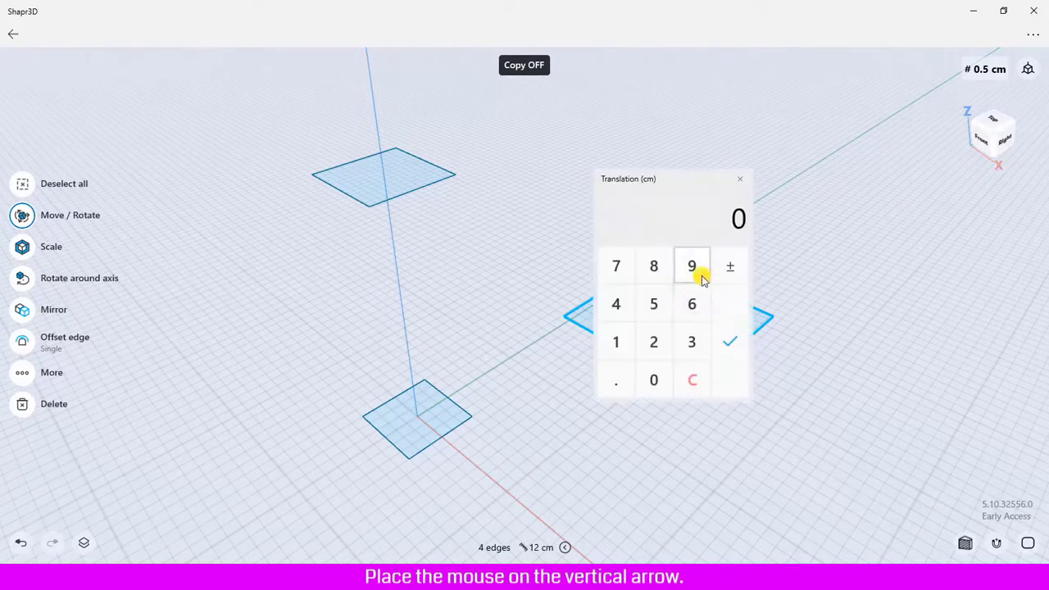
click(729, 265)
click(653, 304)
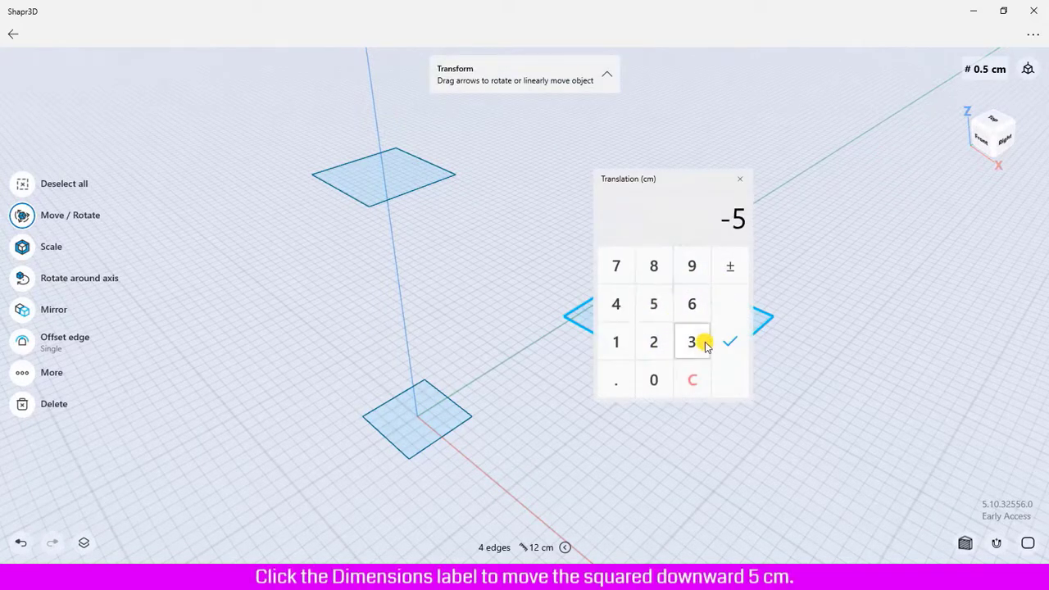
click(726, 345)
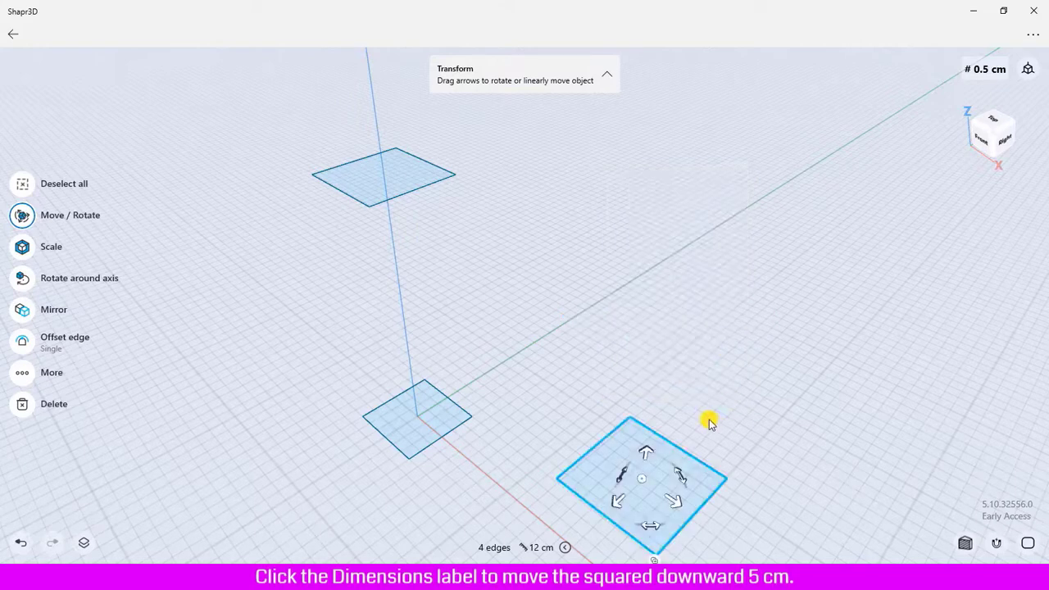
right_drag(719, 379, 759, 421)
middle_drag(795, 322, 837, 324)
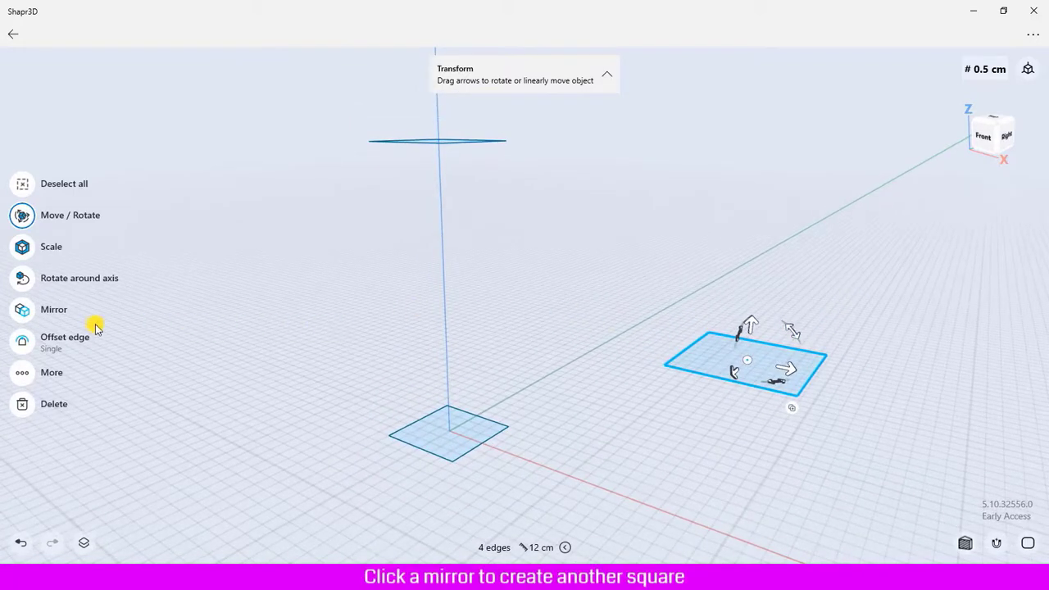
Step: Mirror the side square across the Y-axis plane, keeping the original square
click(23, 310)
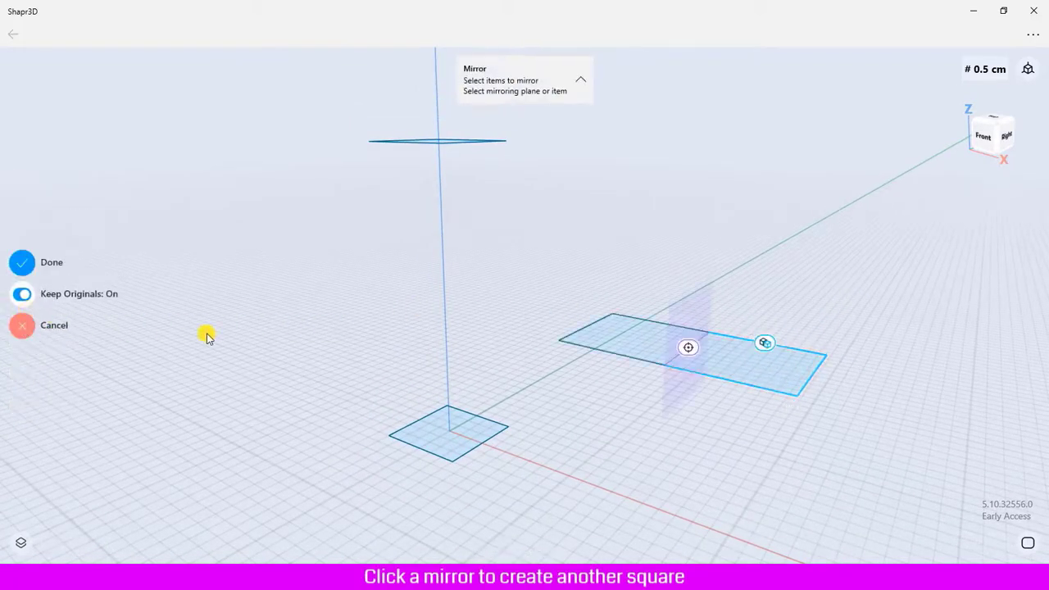
click(556, 376)
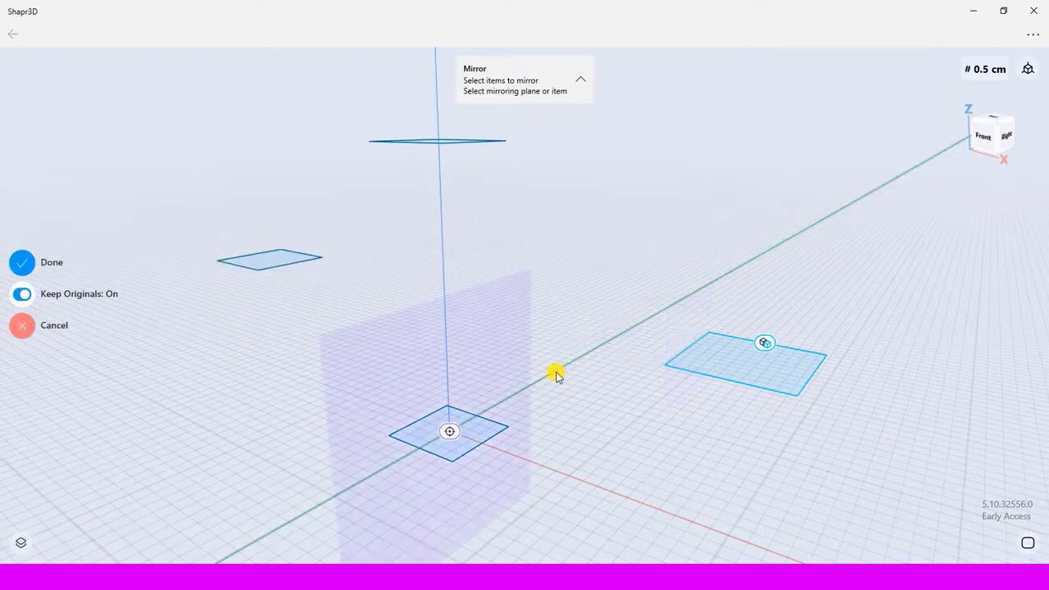
click(23, 263)
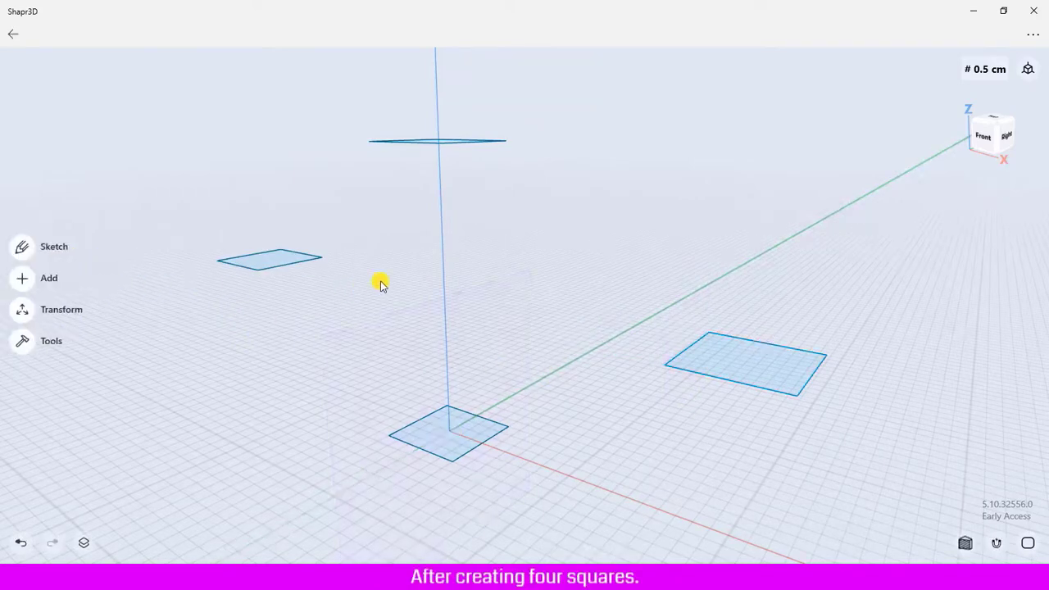
right_drag(569, 262, 567, 236)
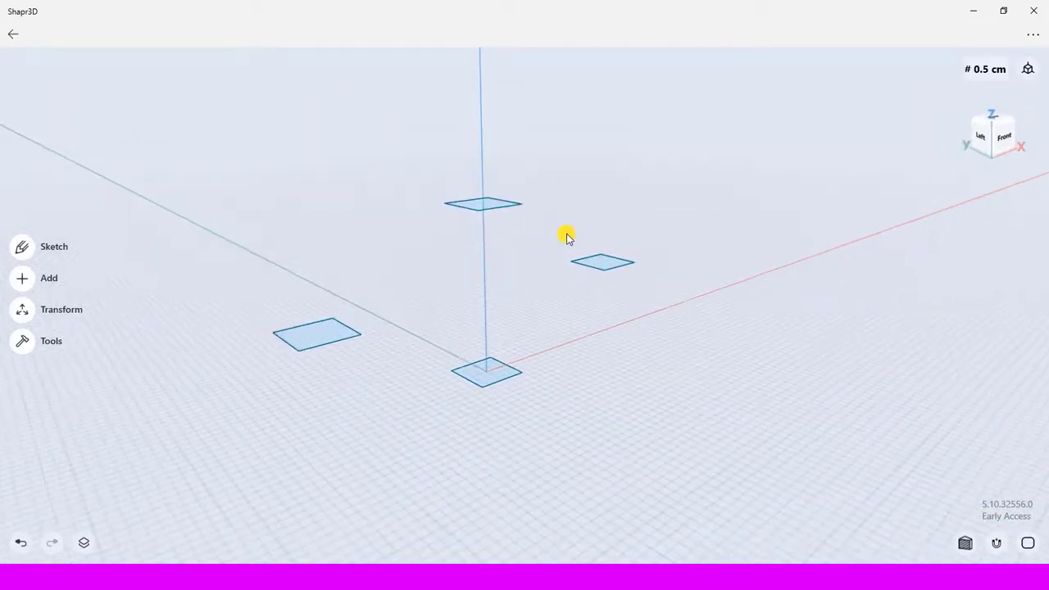
Step: Loft from the bottom square through the left square up to the upper square
click(30, 342)
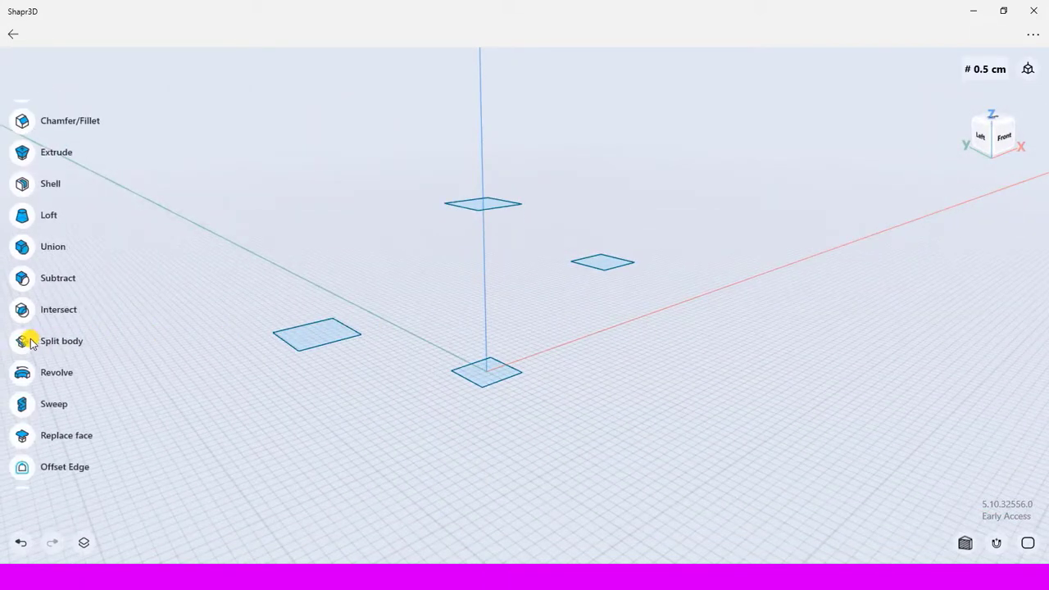
click(24, 219)
click(487, 372)
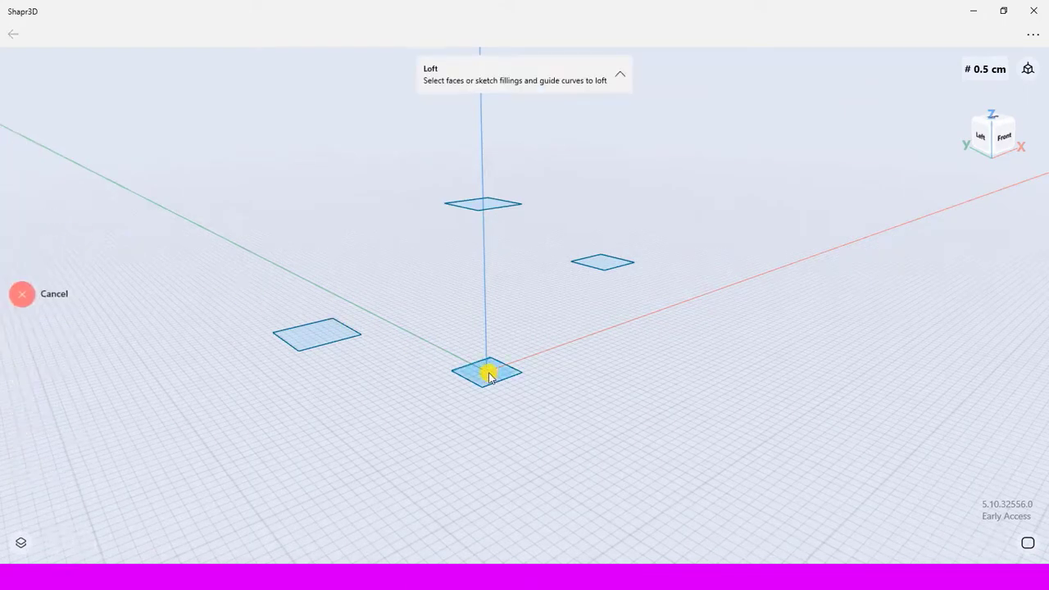
shift+click(315, 335)
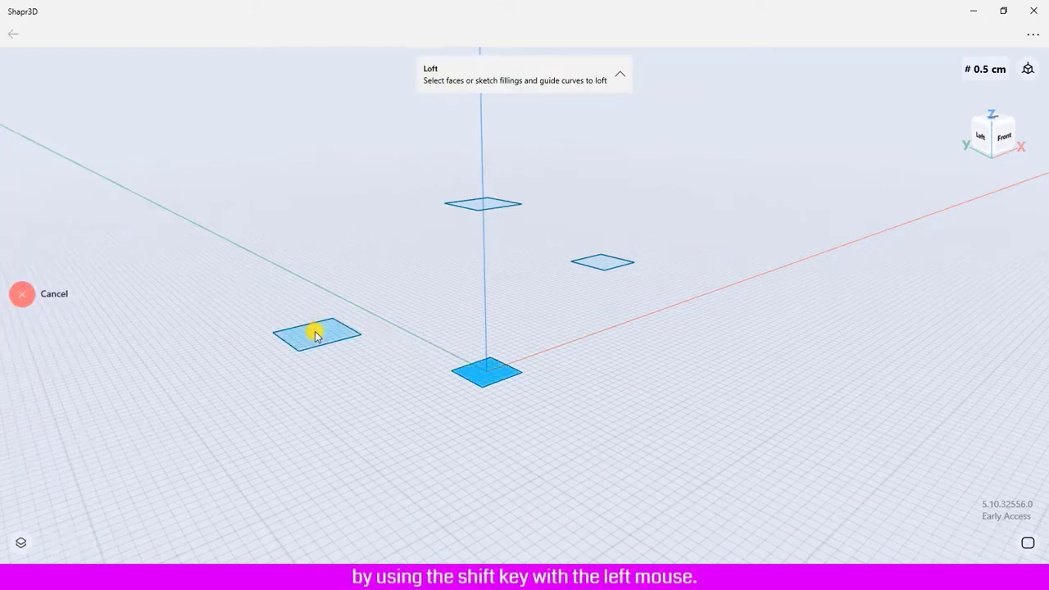
click(484, 205)
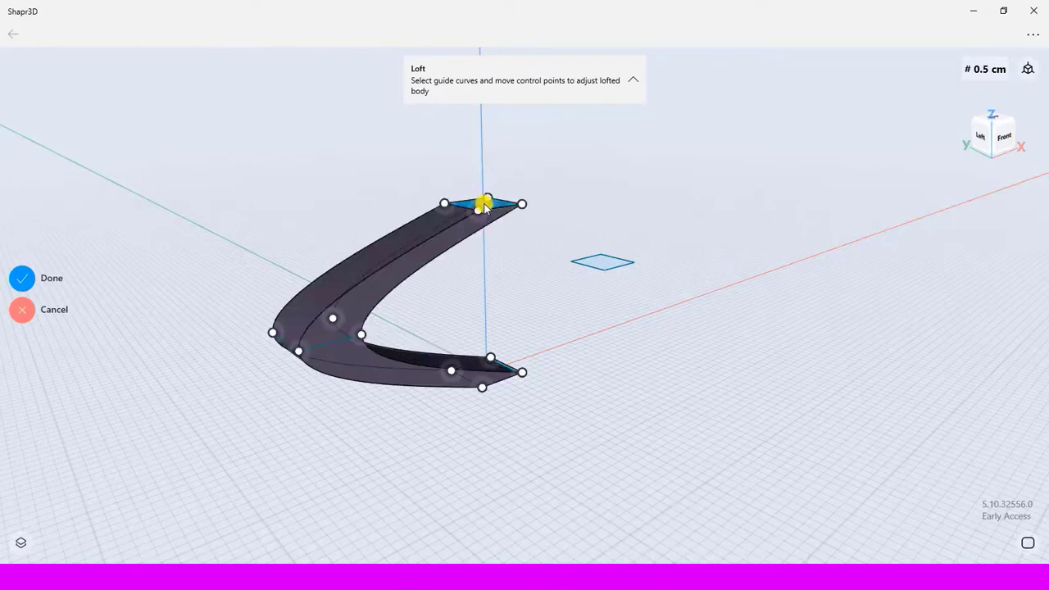
click(23, 280)
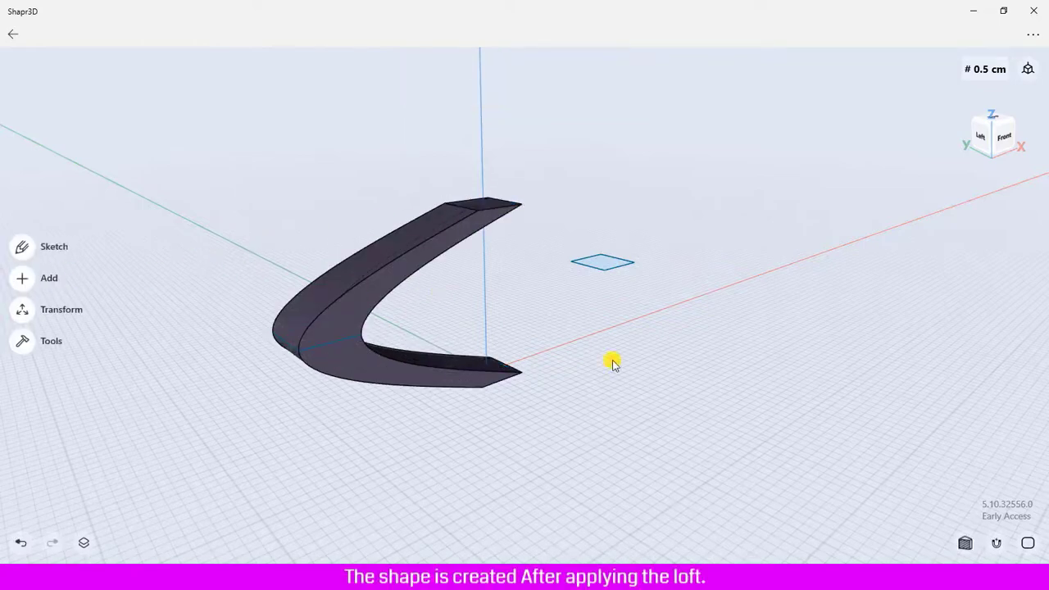
Step: Loft from the body's lower end face through the side square to its upper end face
mouse_move(723, 406)
right_down()
mouse_move(688, 401)
mouse_move(704, 404)
right_up()
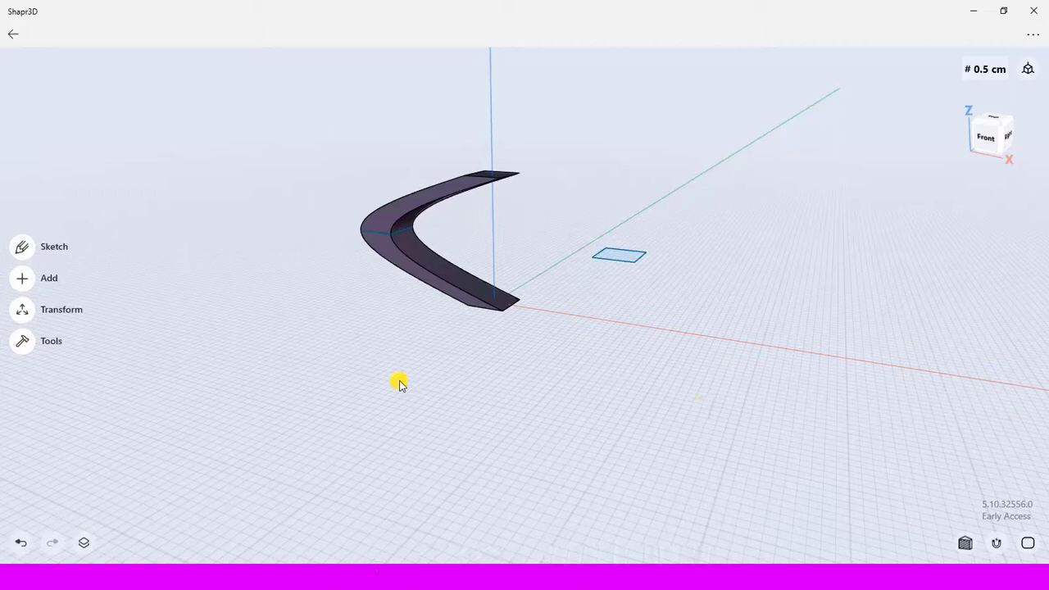
click(22, 344)
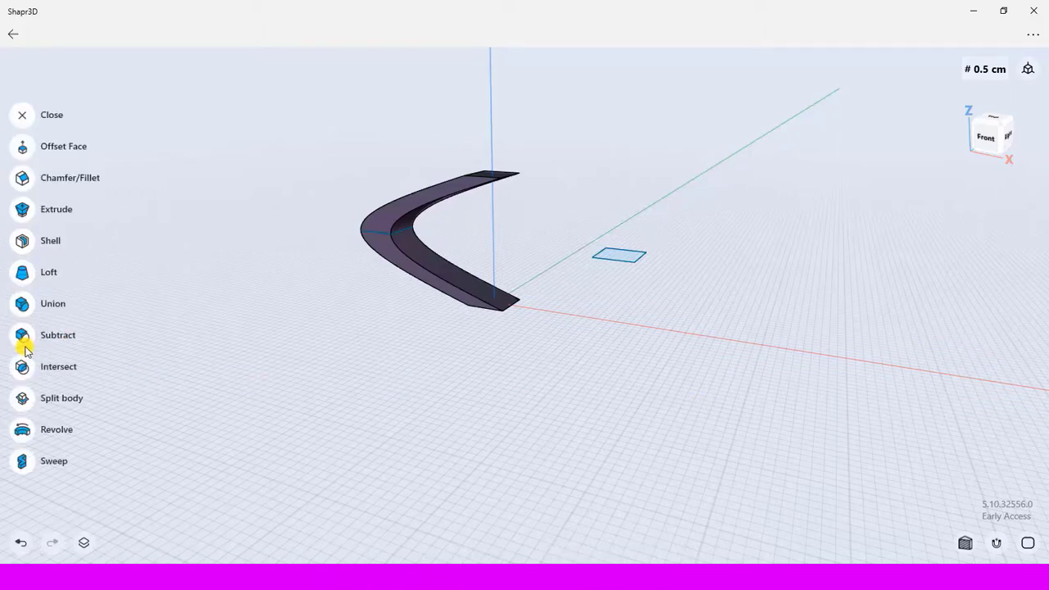
click(33, 272)
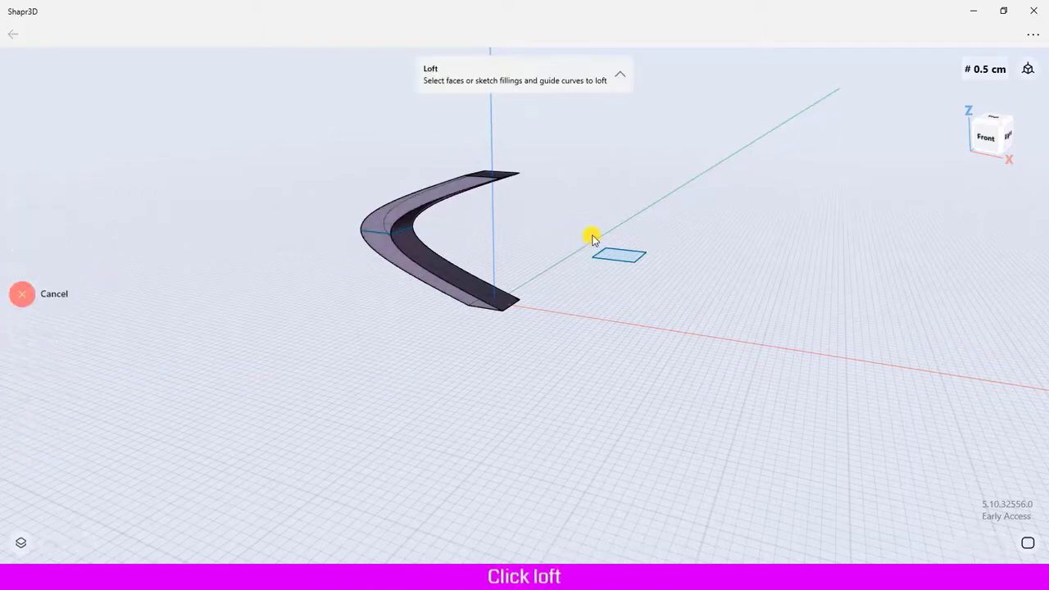
scroll(607, 245, up, 2)
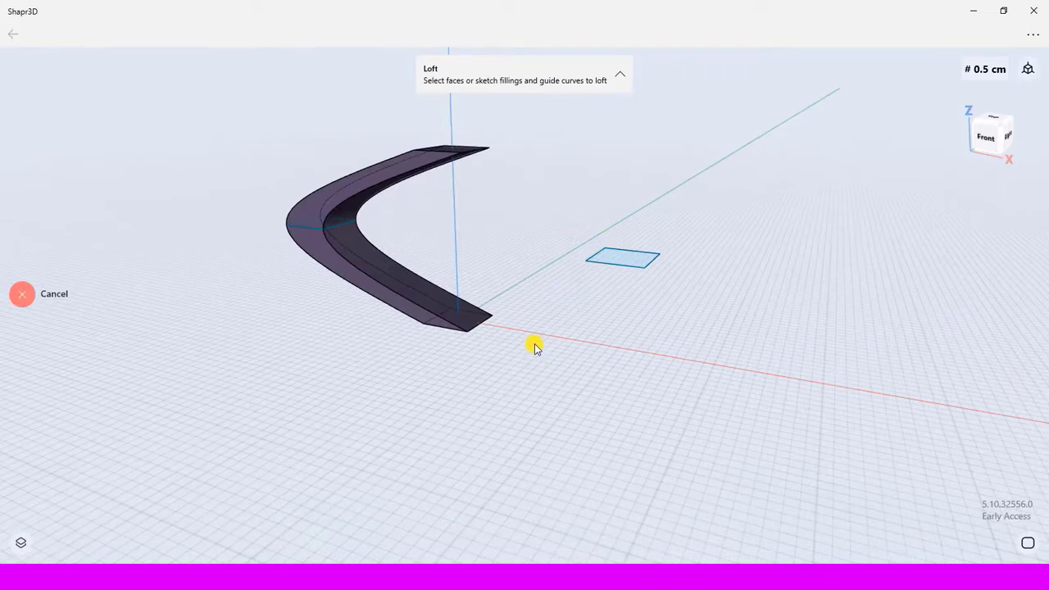
right_drag(533, 344, 435, 333)
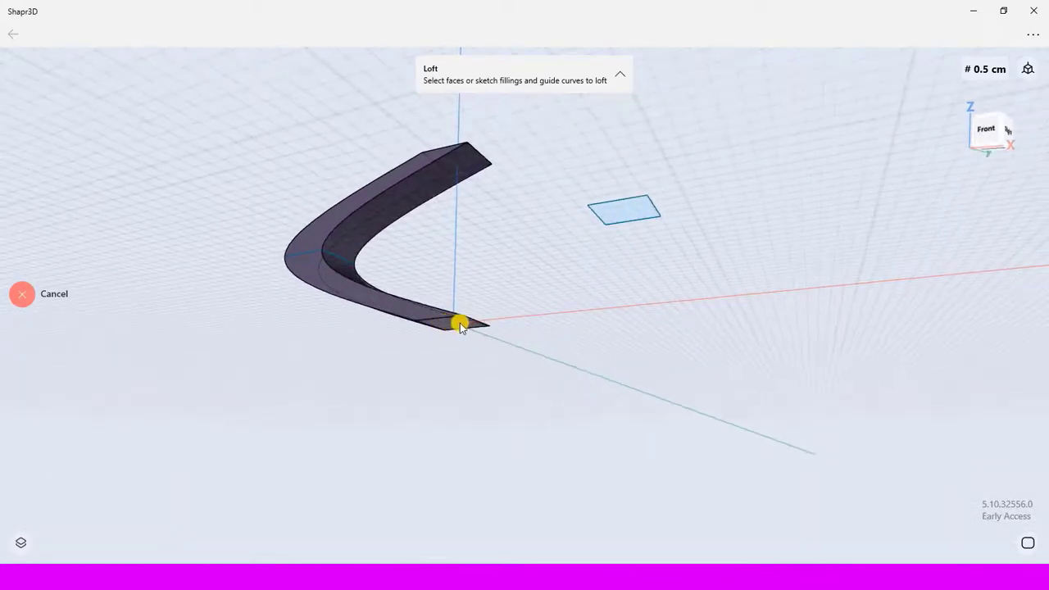
click(459, 325)
right_drag(583, 300, 606, 371)
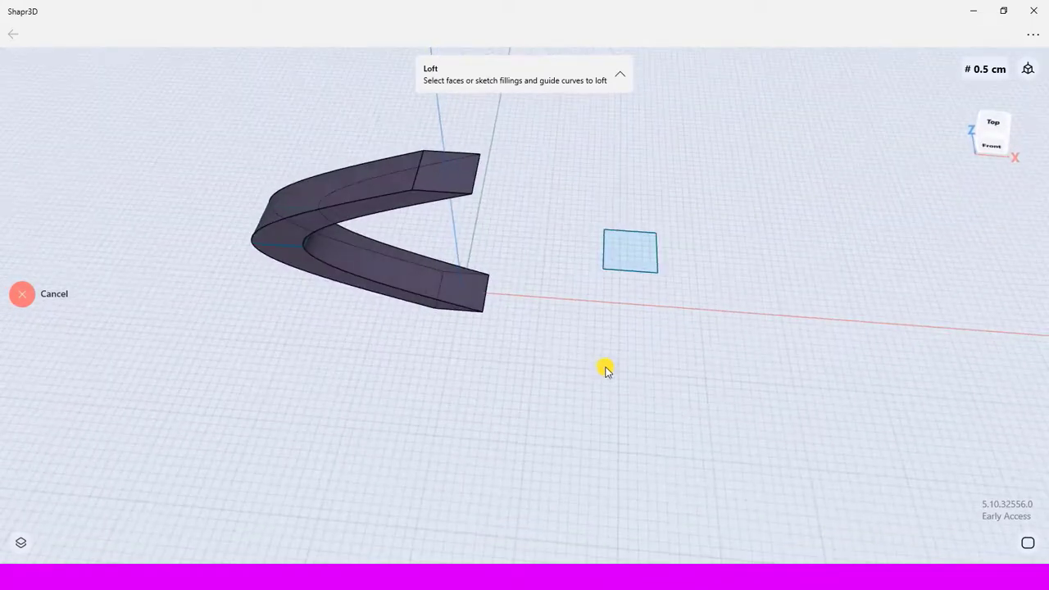
click(627, 259)
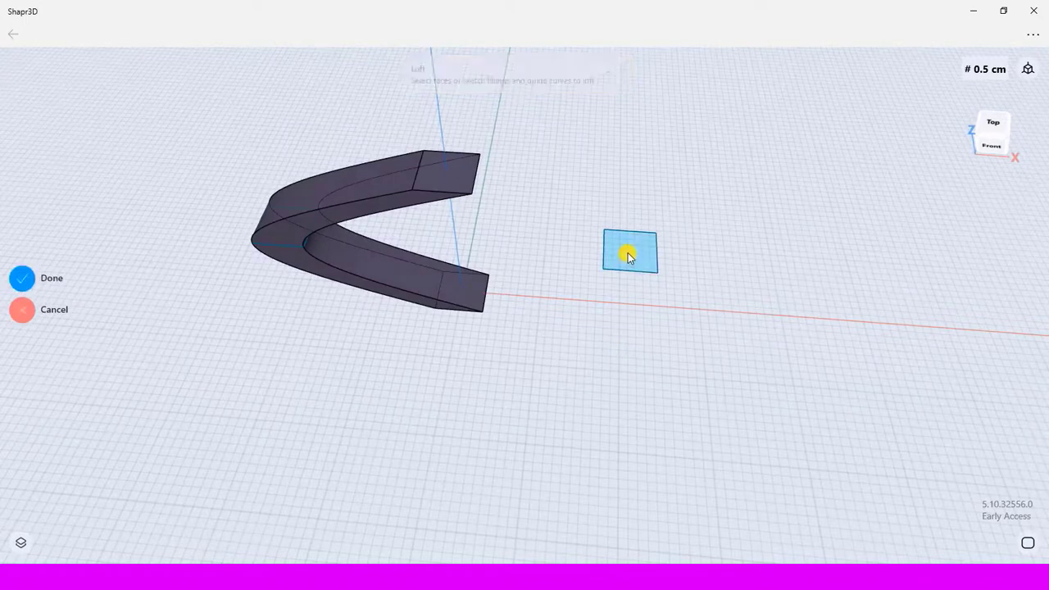
click(477, 182)
right_drag(662, 377, 680, 348)
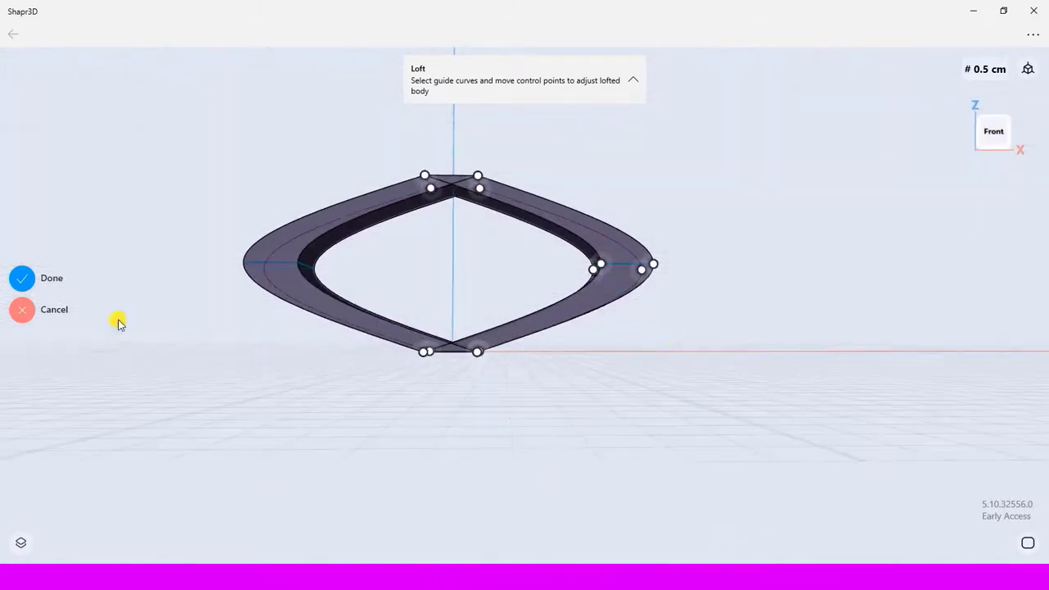
click(23, 279)
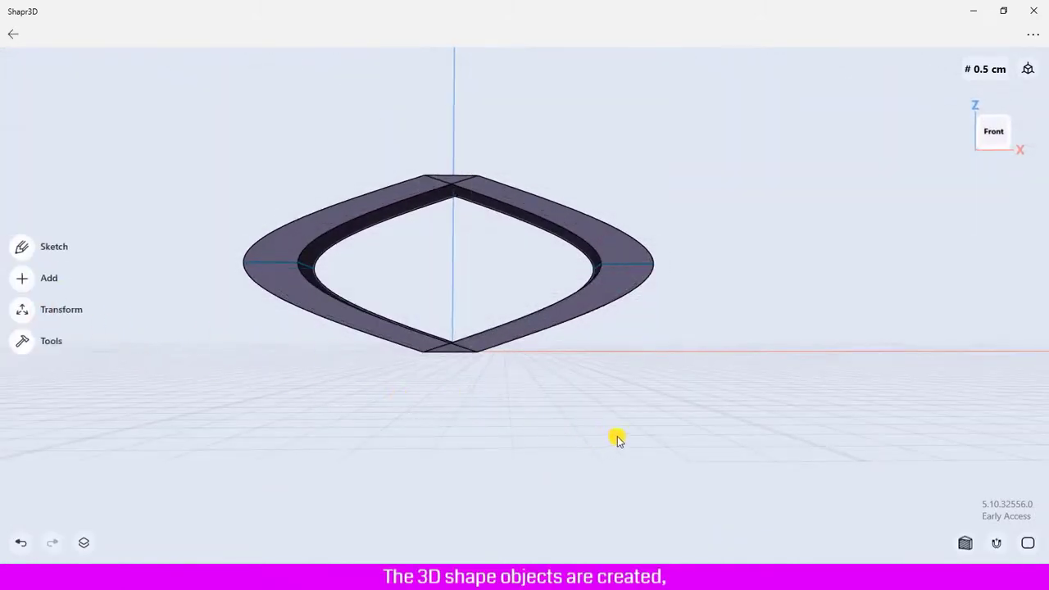
Step: Toggle the visibility of Body 02 and Body 01 to identify each lofted half
right_drag(619, 440, 706, 357)
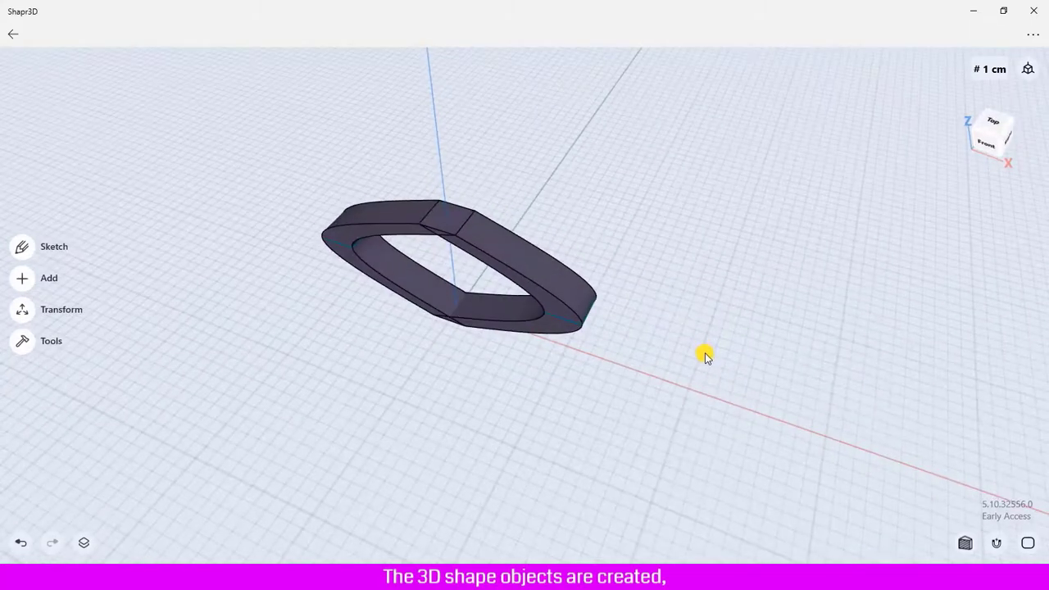
click(85, 543)
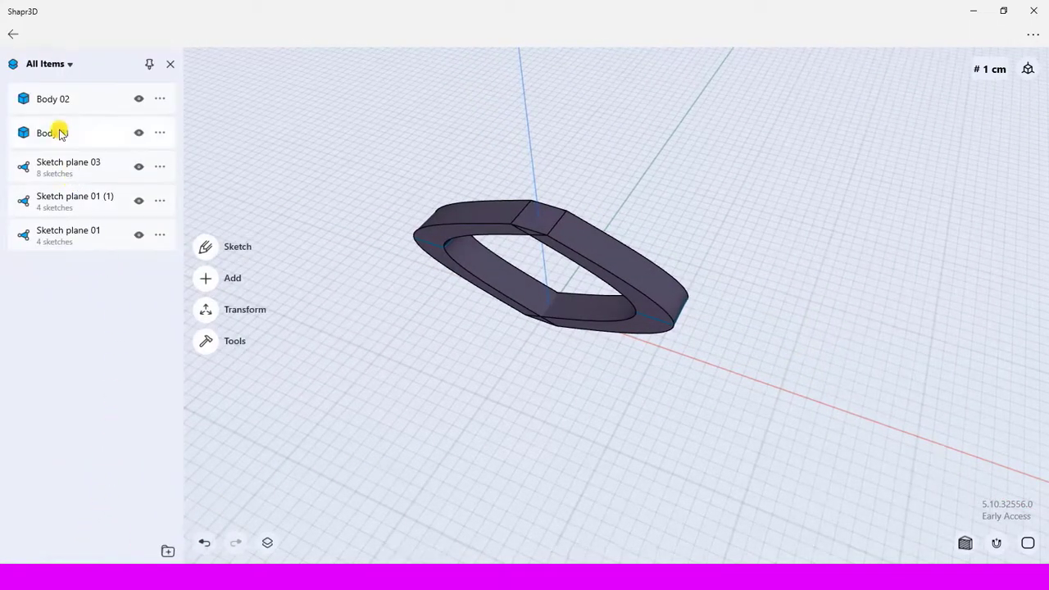
click(138, 98)
click(138, 98)
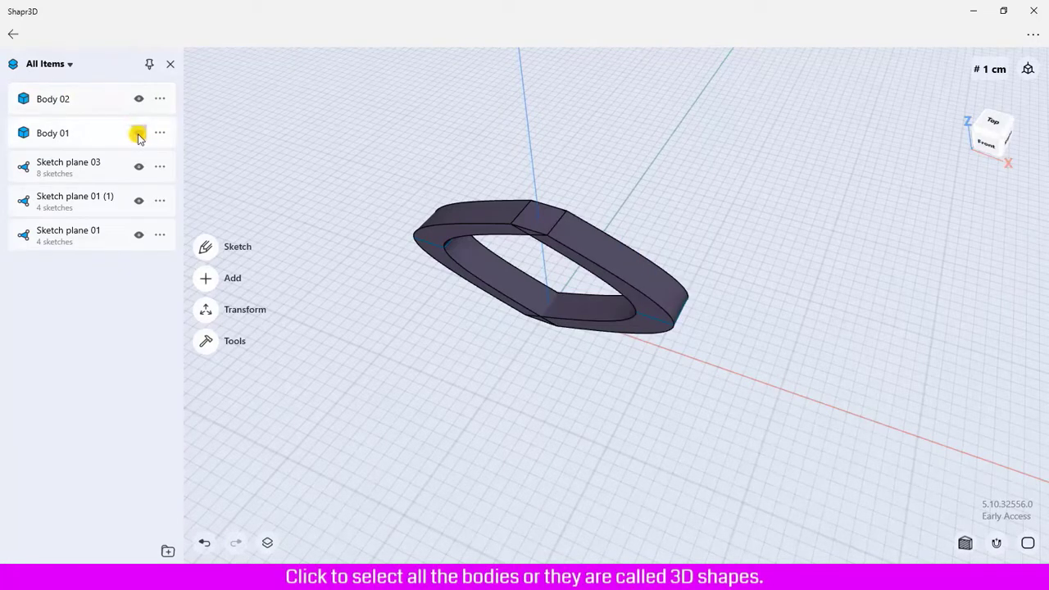
click(138, 133)
click(138, 133)
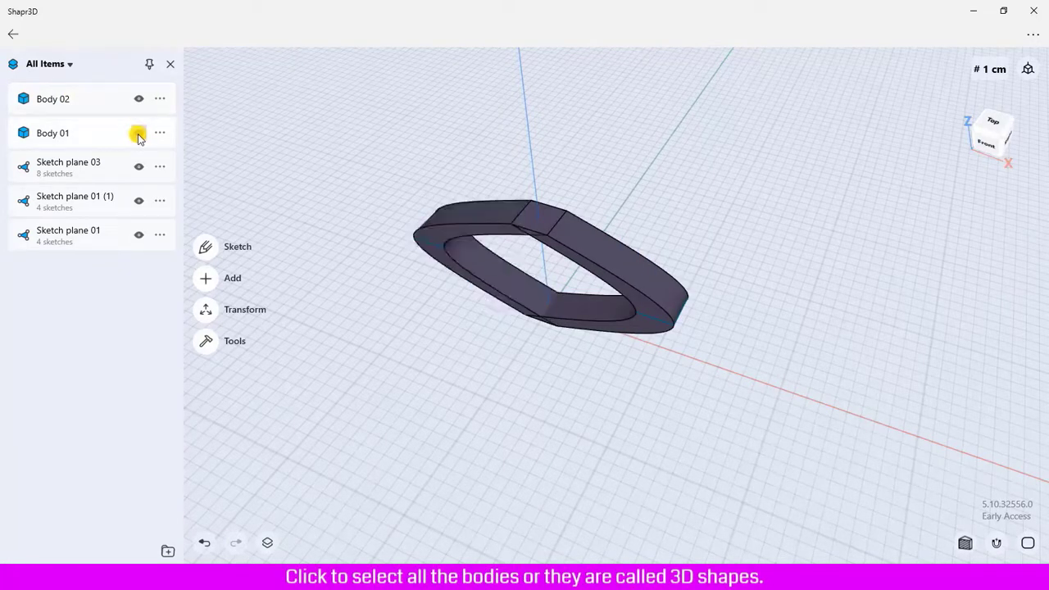
Step: Union Body 01 and Body 02 into a single solid
click(69, 138)
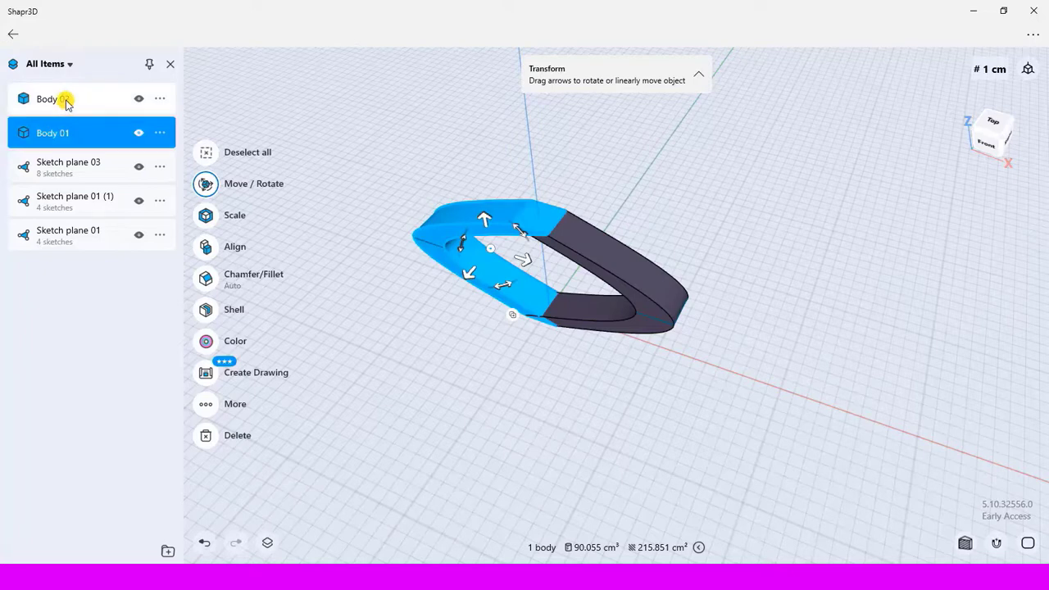
click(66, 100)
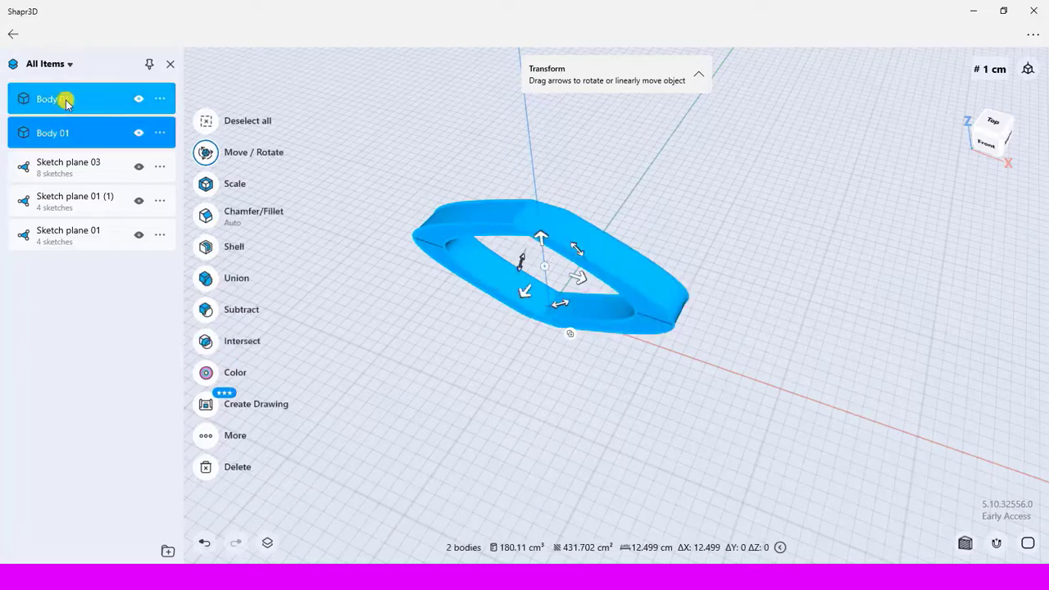
click(206, 278)
click(205, 262)
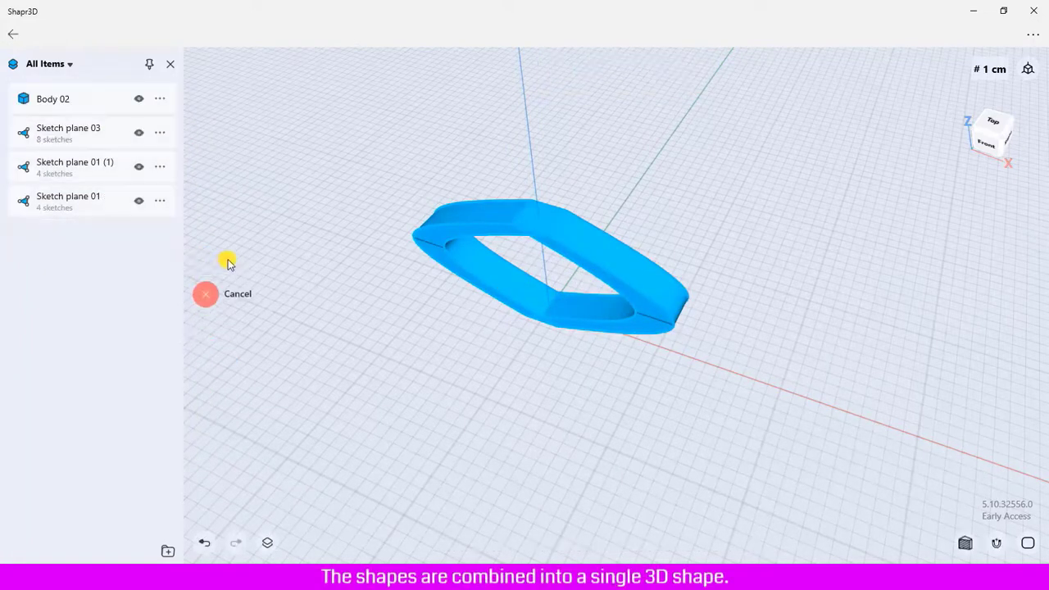
Step: Delete Sketch plane 01, Sketch plane 01 (1) and Sketch plane 03 from the Items list
right_drag(626, 301, 593, 351)
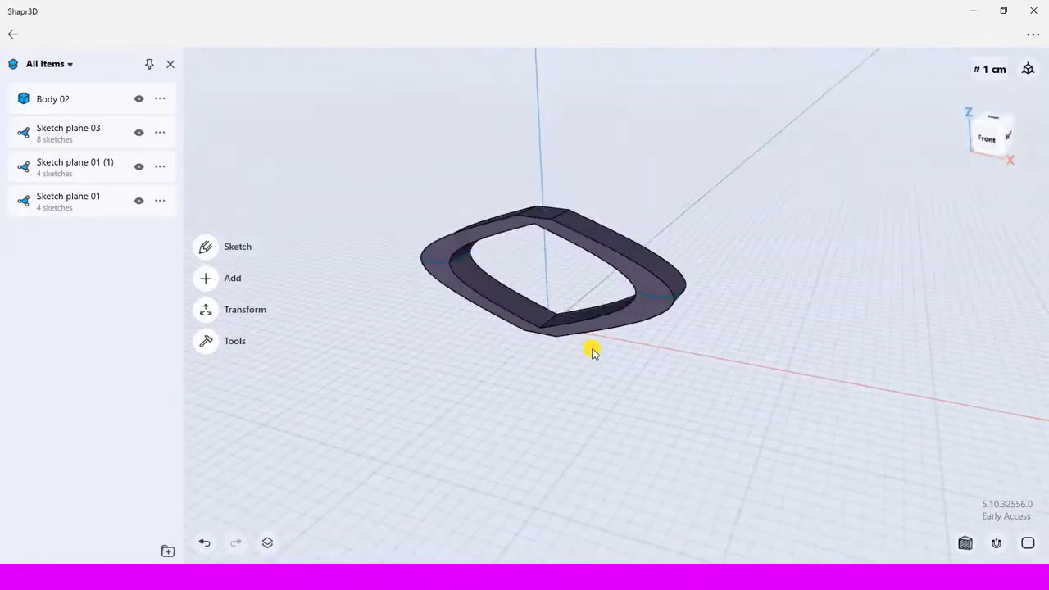
click(139, 100)
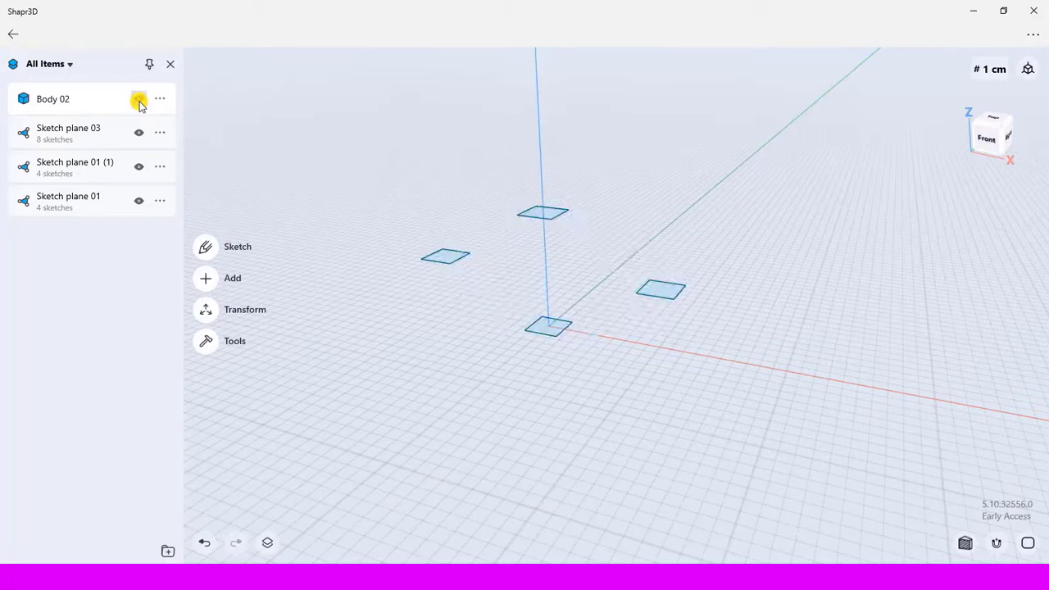
click(139, 100)
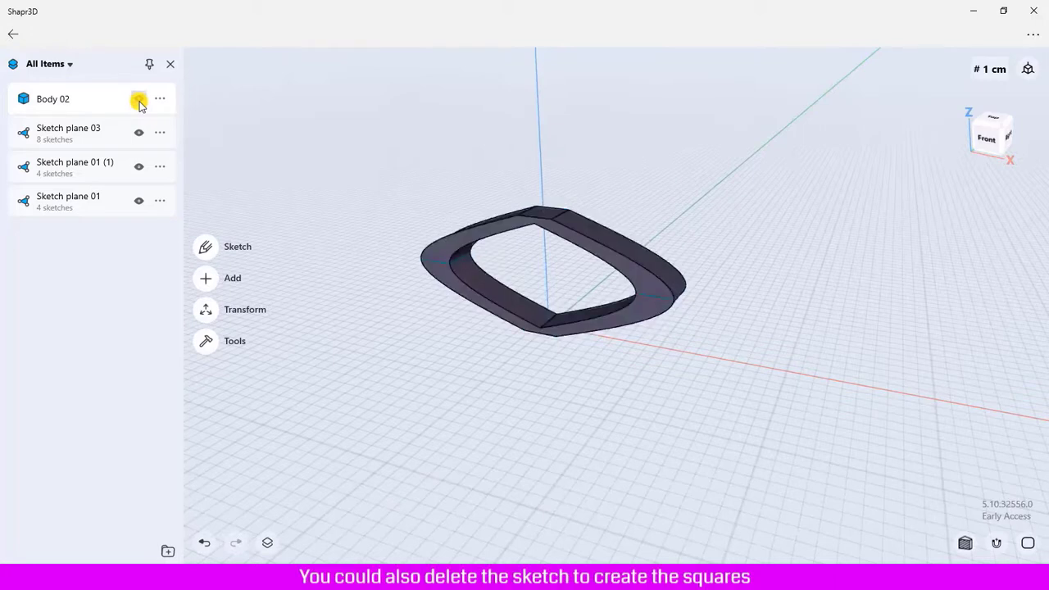
click(73, 204)
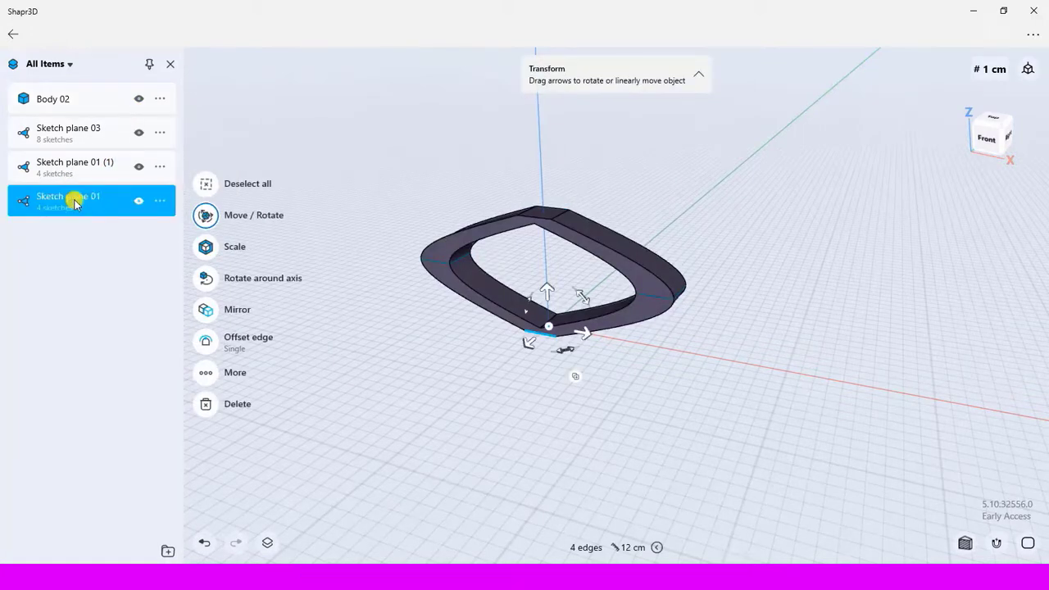
key(Delete)
click(72, 167)
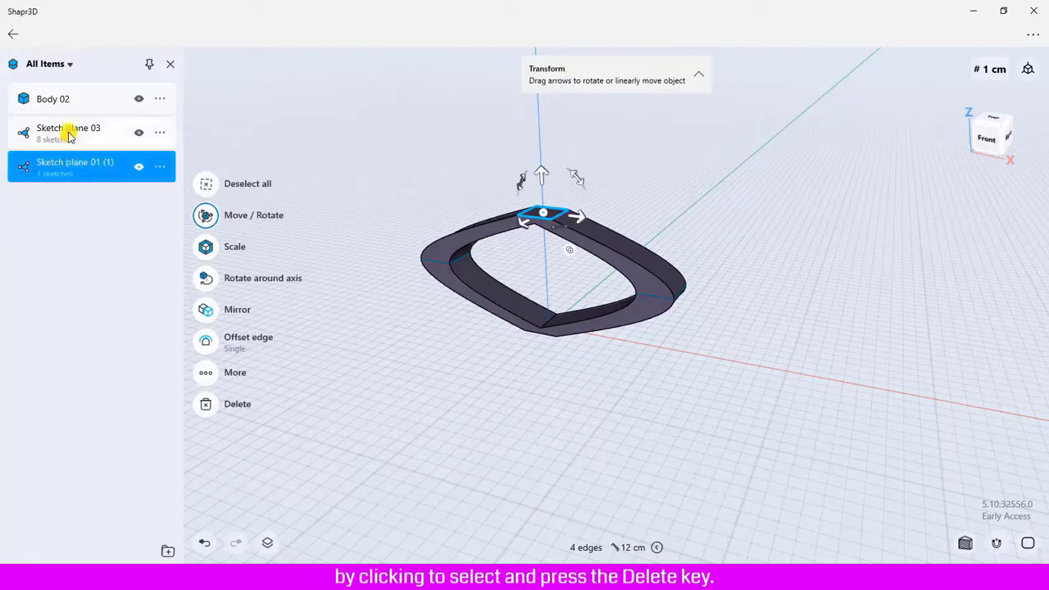
key(Delete)
click(70, 135)
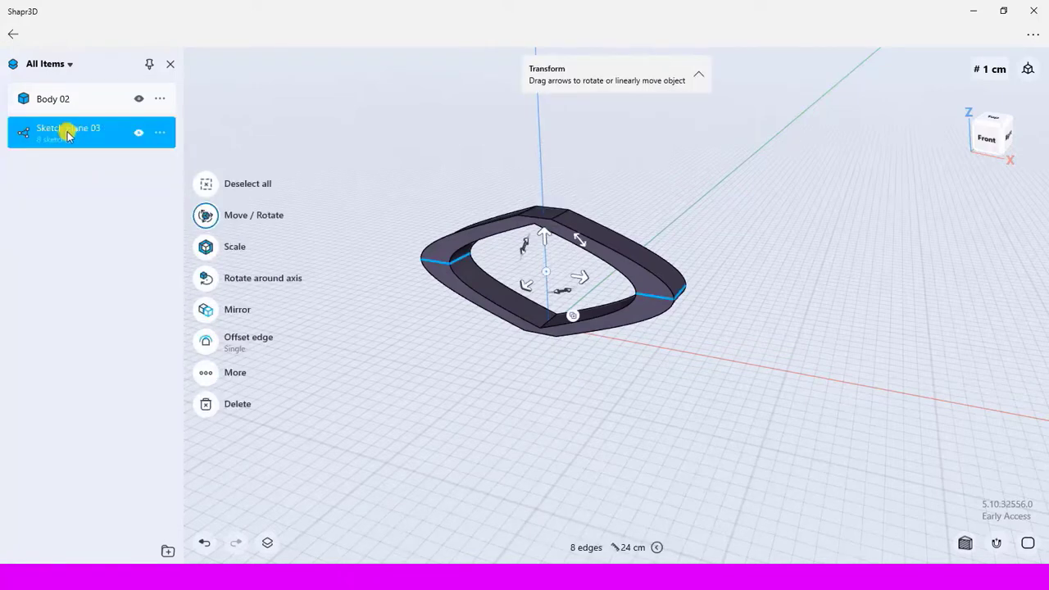
key(Delete)
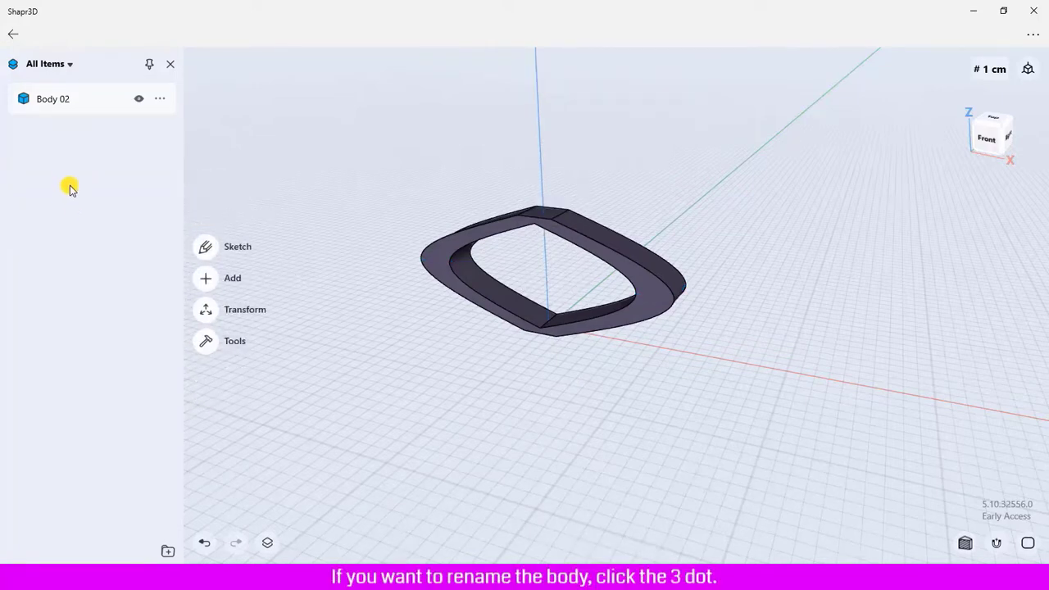
Step: Rename Body 02 to 'Shape 1' through its options menu, then close the Items list
click(160, 99)
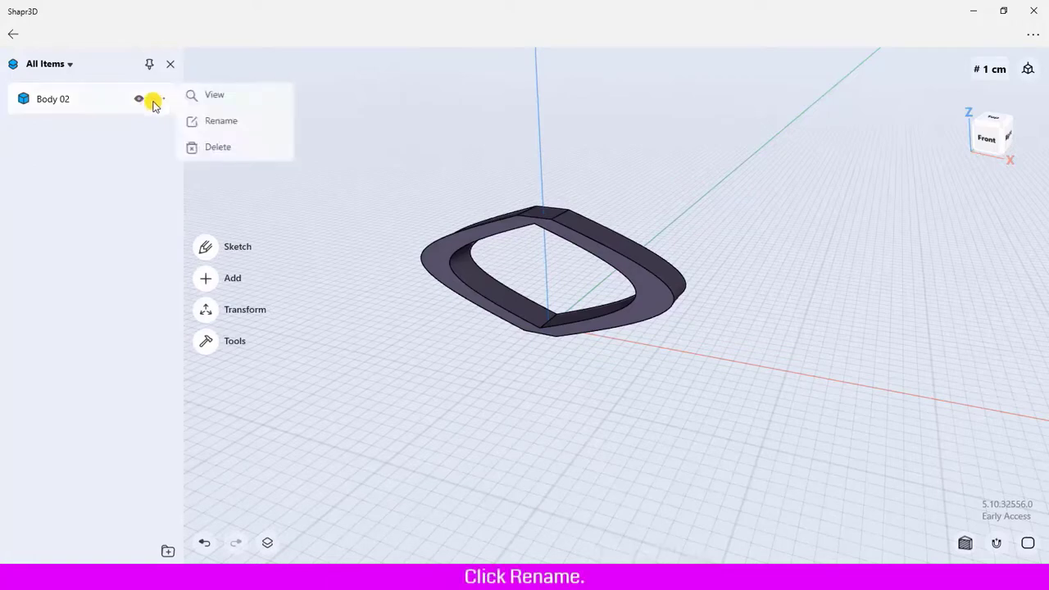
click(207, 121)
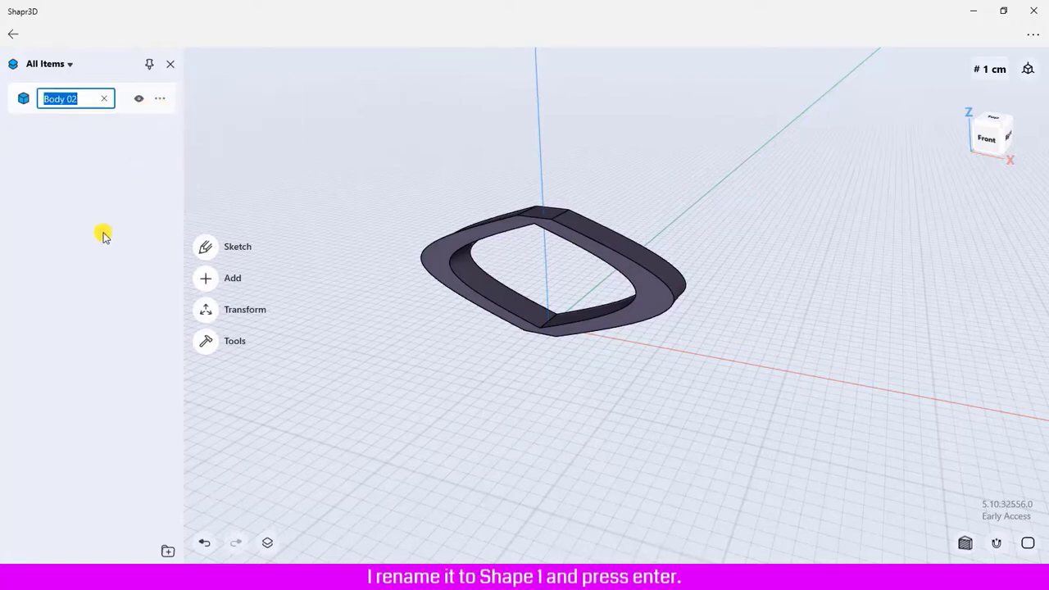
key(BackSpace)
text(Shape)
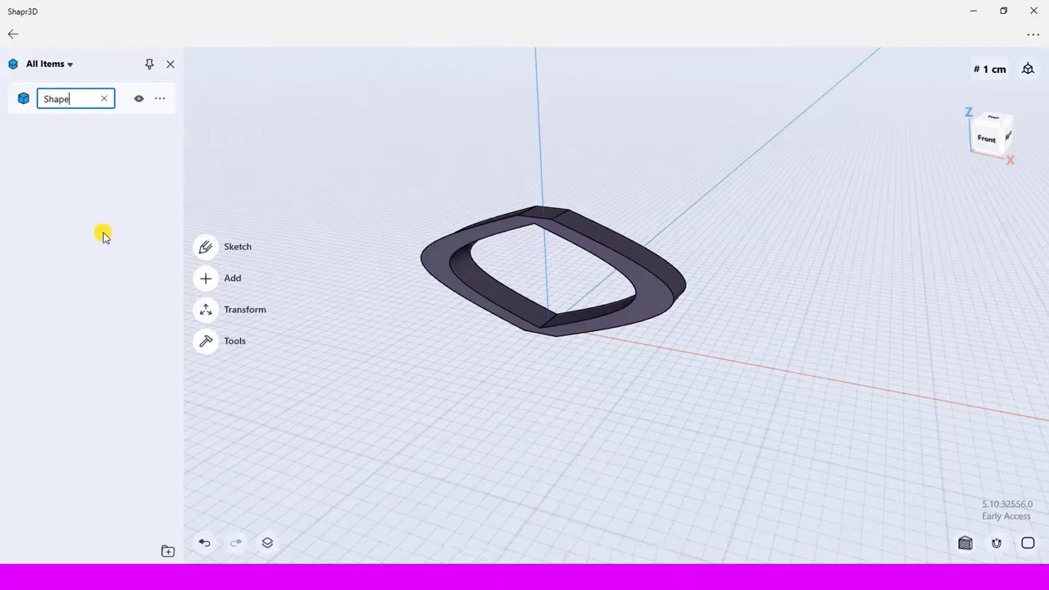
text( 1)
key(Return)
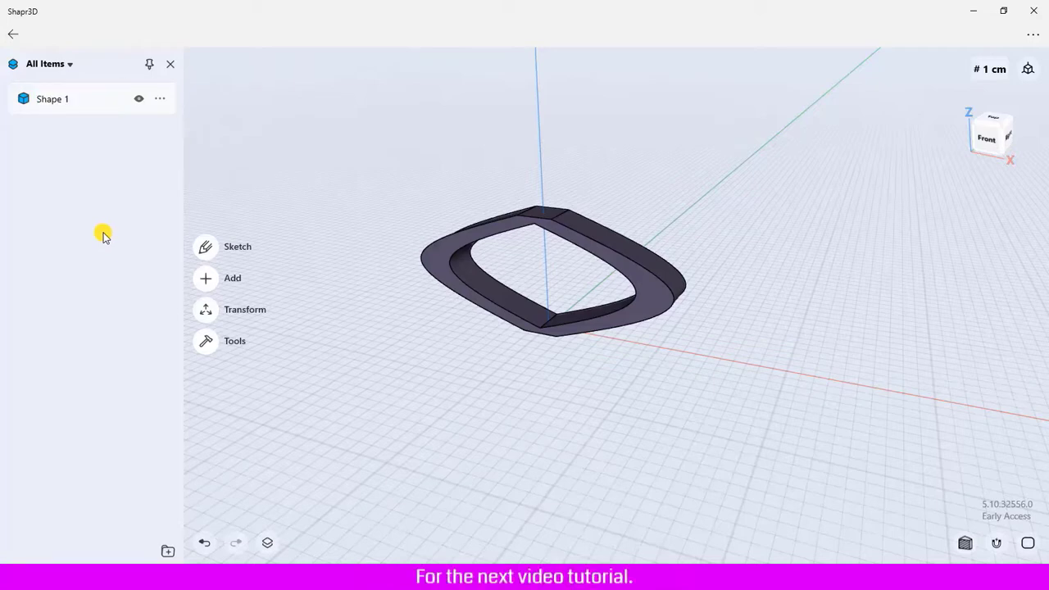
click(169, 64)
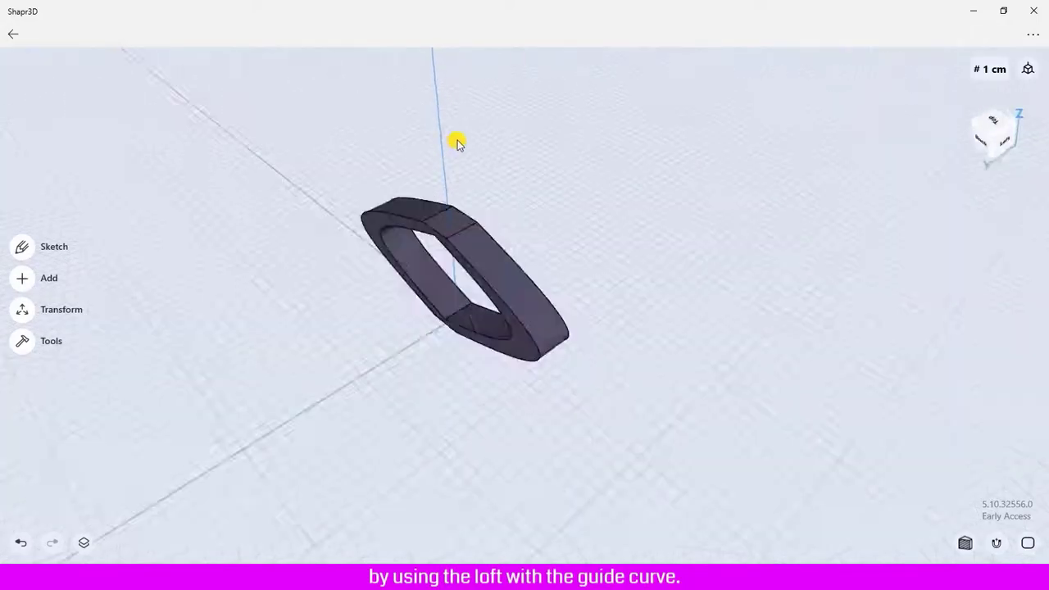